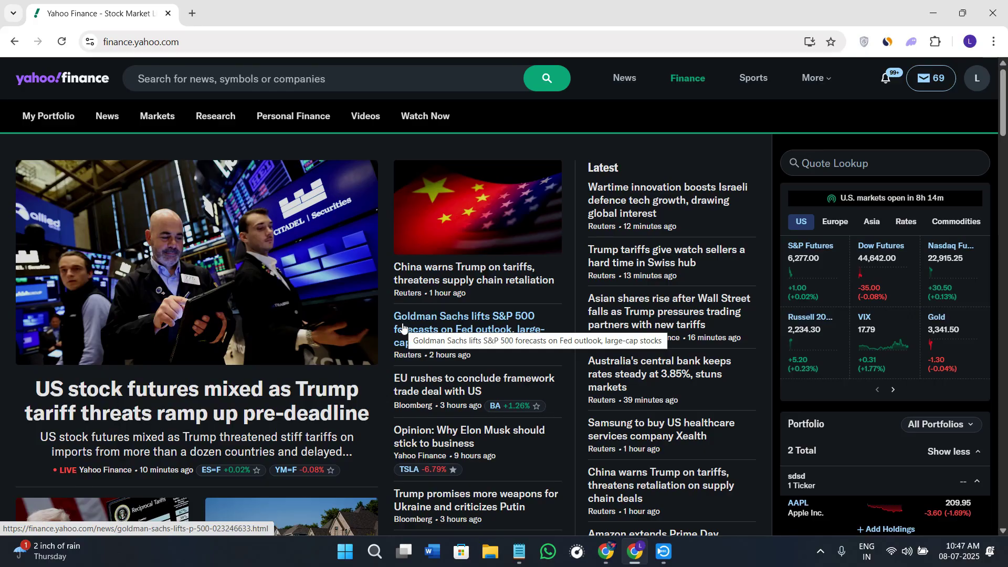
# Select the page's web address and dismiss the trending tickers suggestions.
pyautogui.moveTo(321, 116)
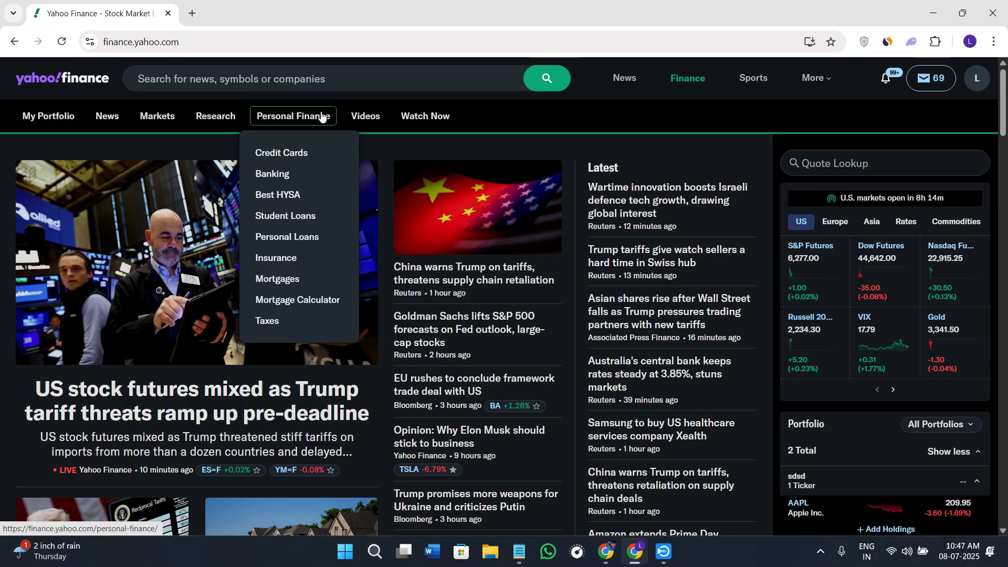
pyautogui.scroll(-2, 578, 464)
pyautogui.scroll(2, 577, 464)
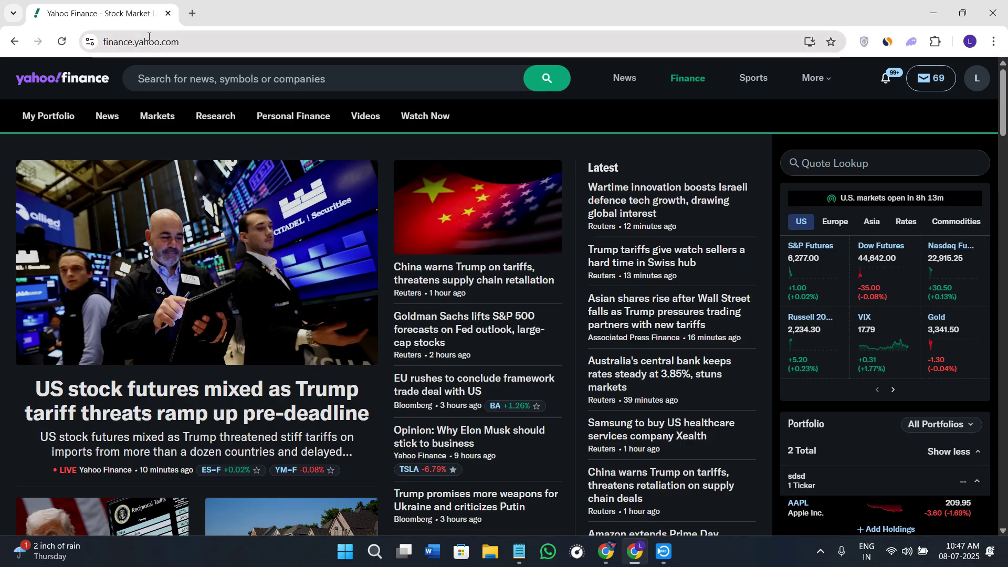
pyautogui.click(233, 44)
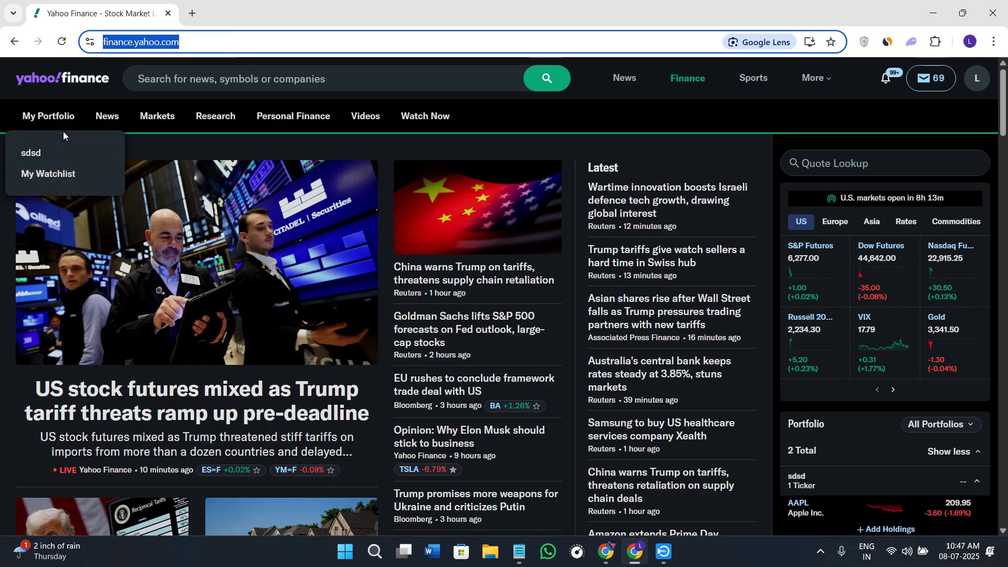
pyautogui.click(267, 82)
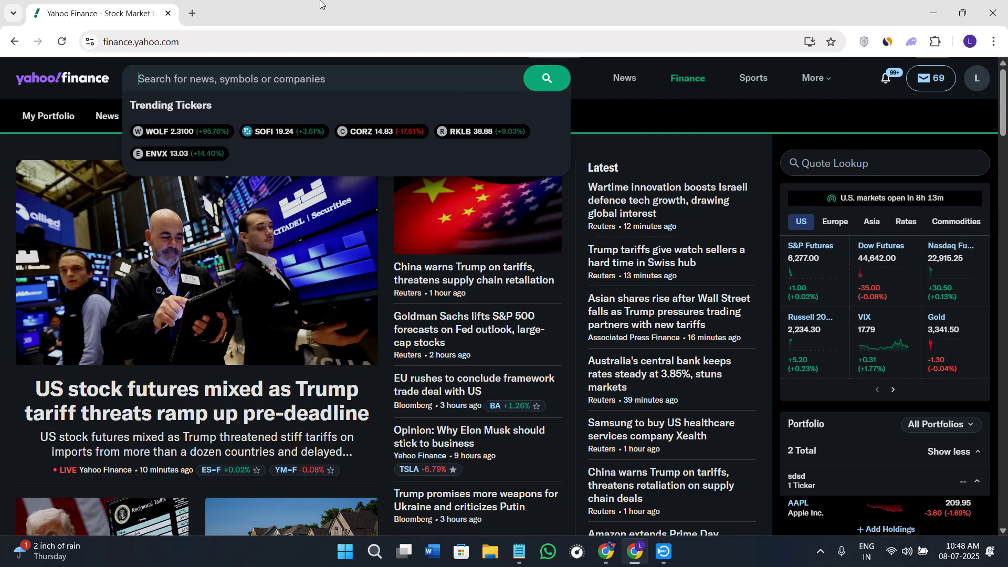
pyautogui.click(622, 123)
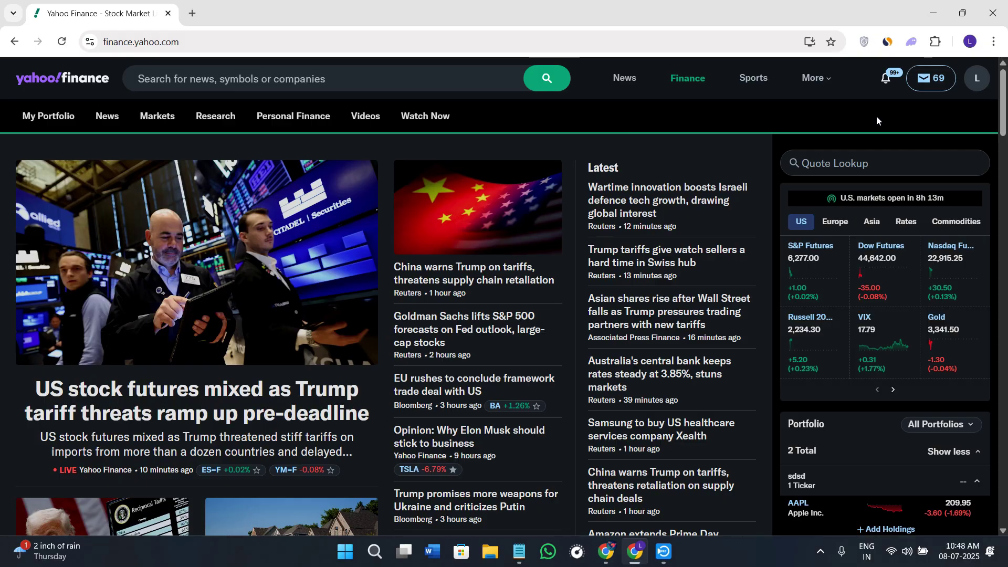
# Search for AAPL and open the Apple Inc. quote page, closing at 209.95.
pyautogui.scroll(-4, 272, 260)
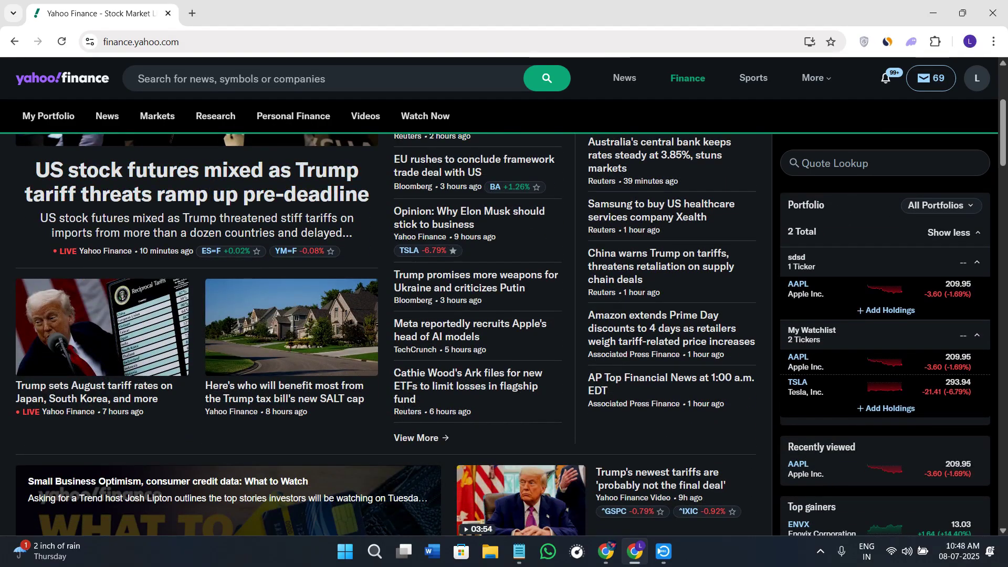
pyautogui.click(605, 551)
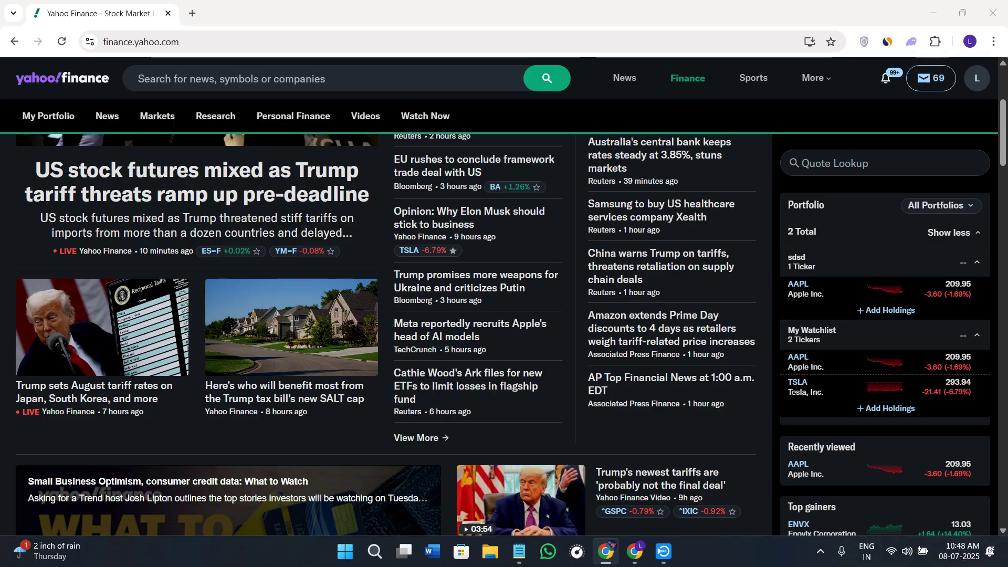
pyautogui.click(310, 78)
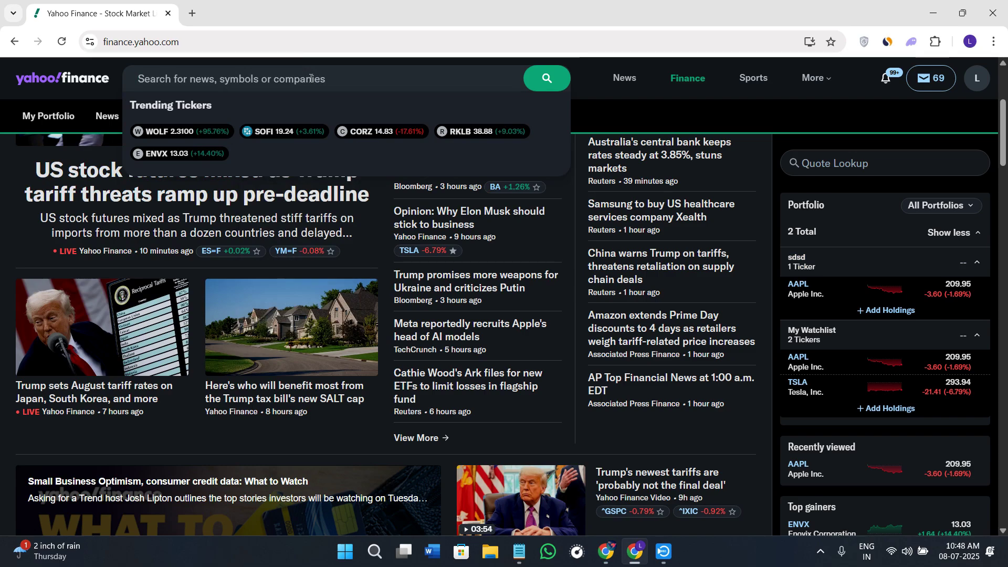
pyautogui.write('AAPL')
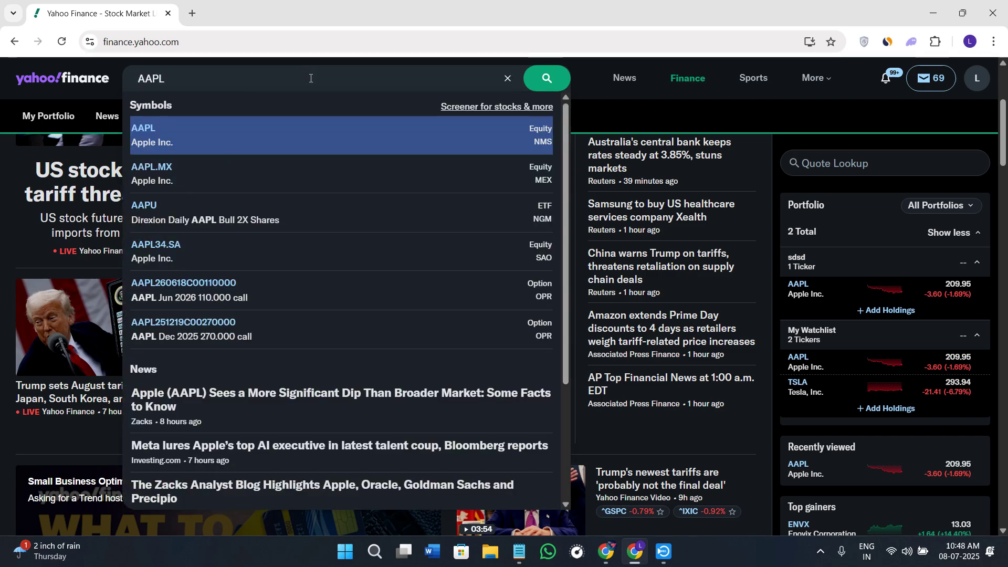
pyautogui.click(271, 117)
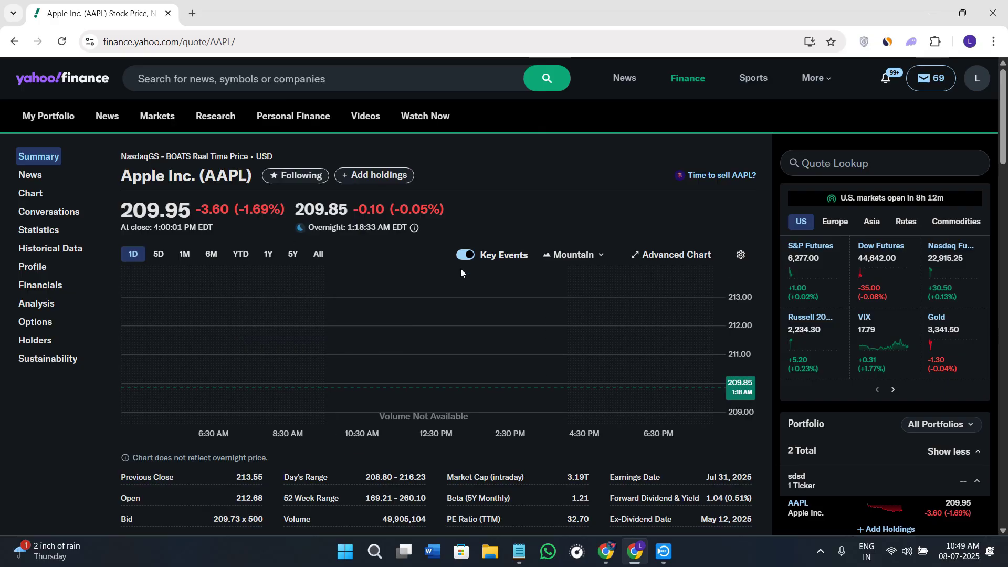
pyautogui.scroll(-3, 357, 362)
pyautogui.scroll(-1, 361, 373)
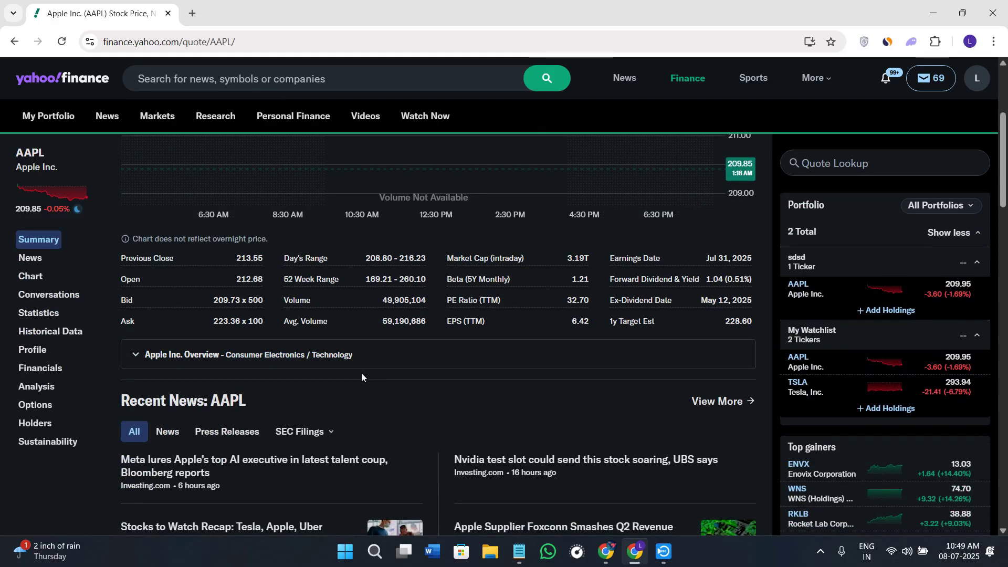
pyautogui.scroll(4, 347, 336)
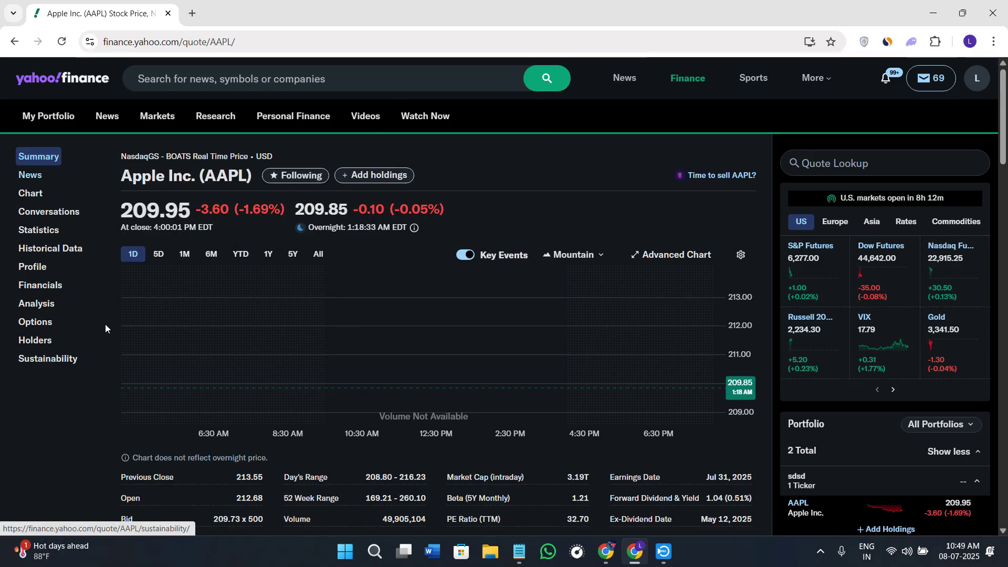
pyautogui.click(605, 552)
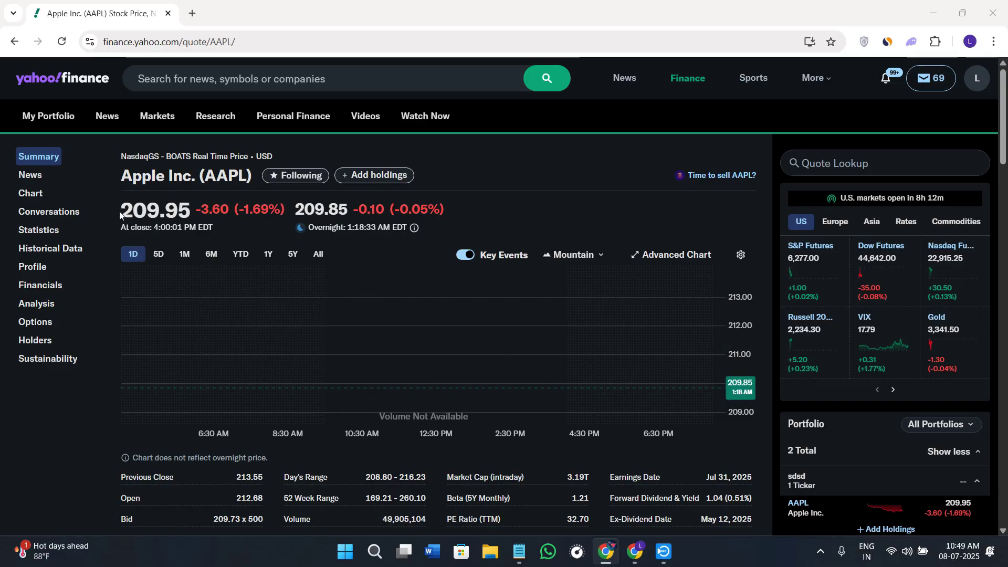
pyautogui.click(190, 211)
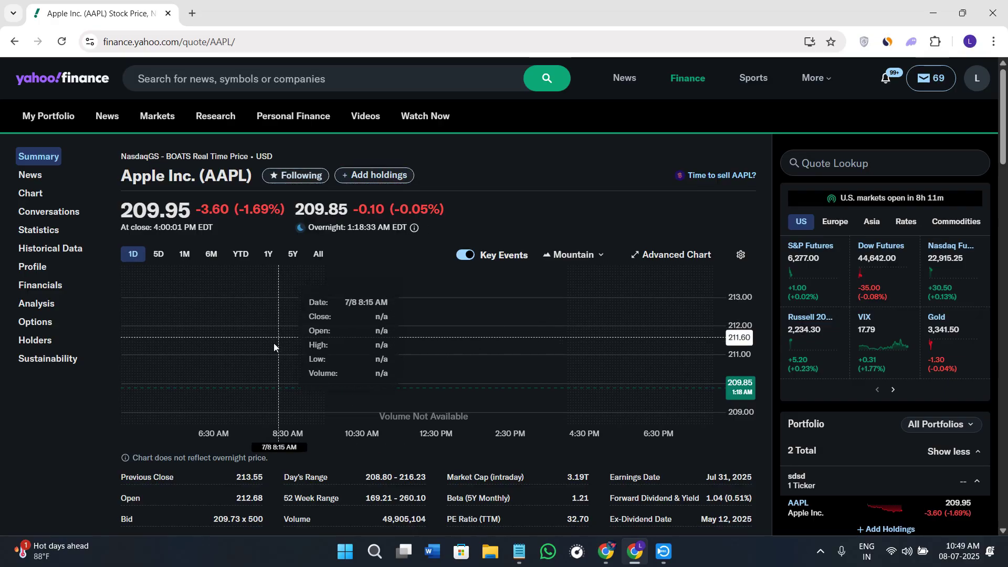
pyautogui.scroll(-2, 685, 370)
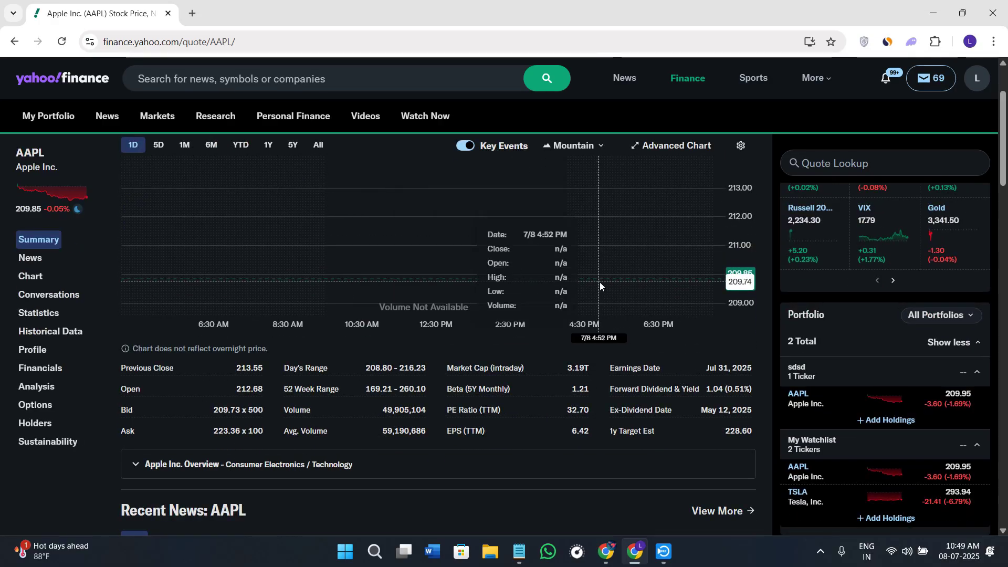
pyautogui.scroll(2, 599, 282)
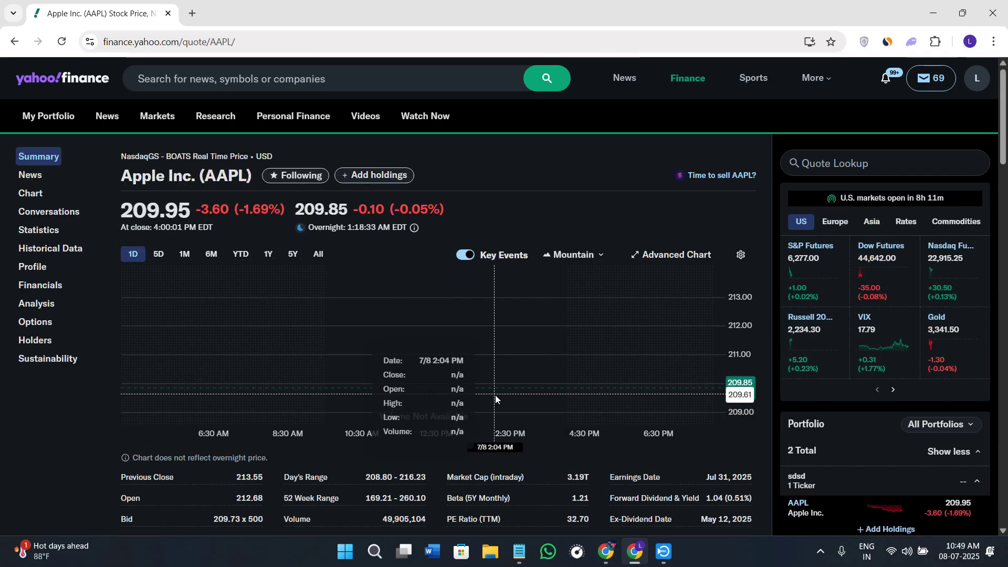
pyautogui.scroll(-4, 498, 409)
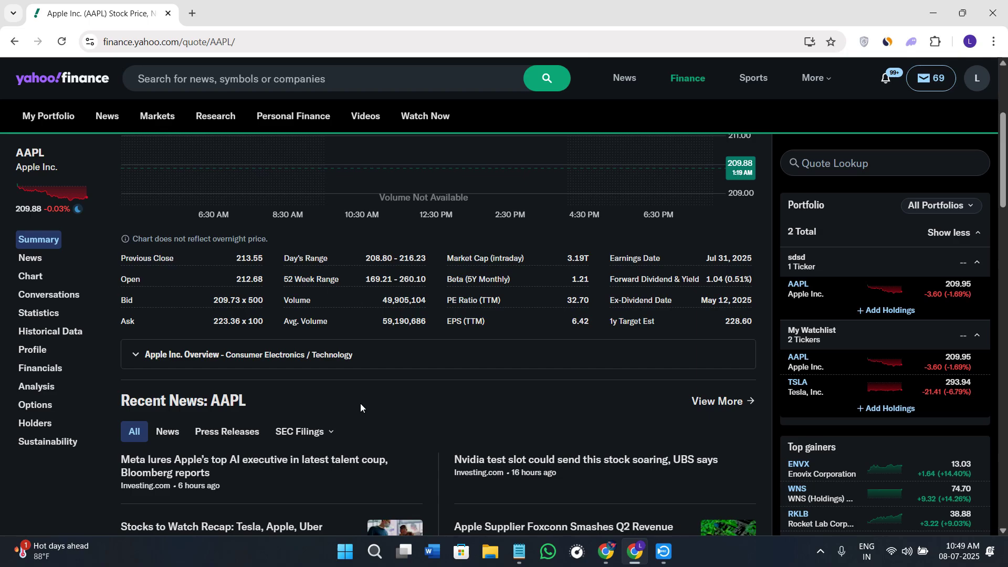
pyautogui.scroll(-2, 345, 421)
pyautogui.scroll(2, 345, 412)
pyautogui.click(704, 405)
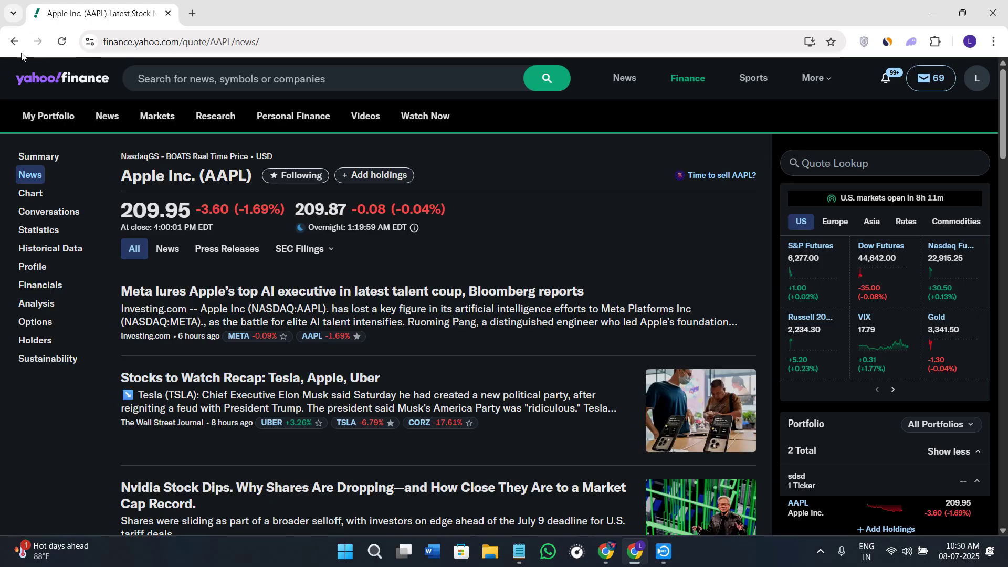
pyautogui.hotkey('alt', 'Left')
pyautogui.moveTo(154, 117)
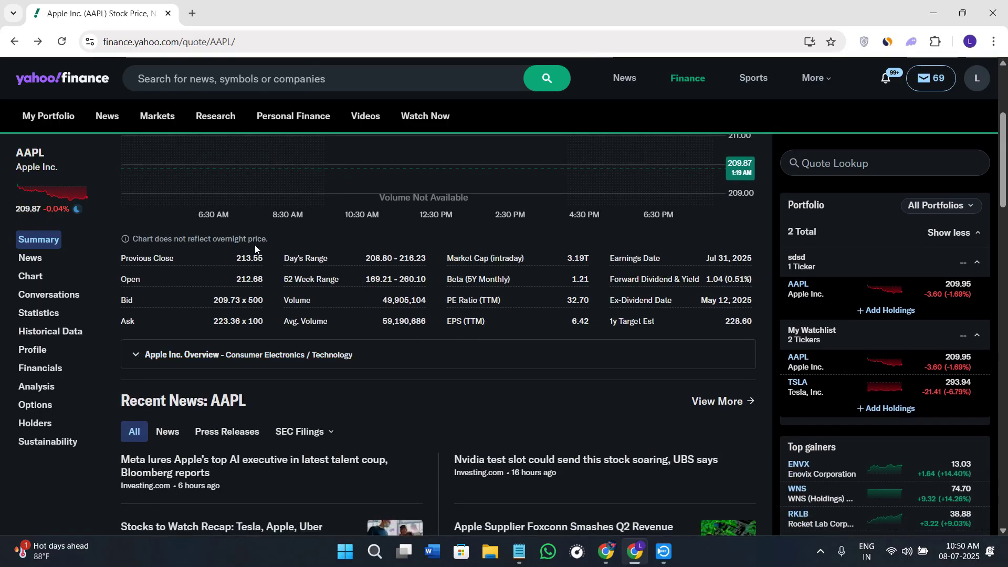
# Open AAPL's interactive chart and zoom out to a 5-day candlestick view at 5-minute intervals.
pyautogui.click(38, 278)
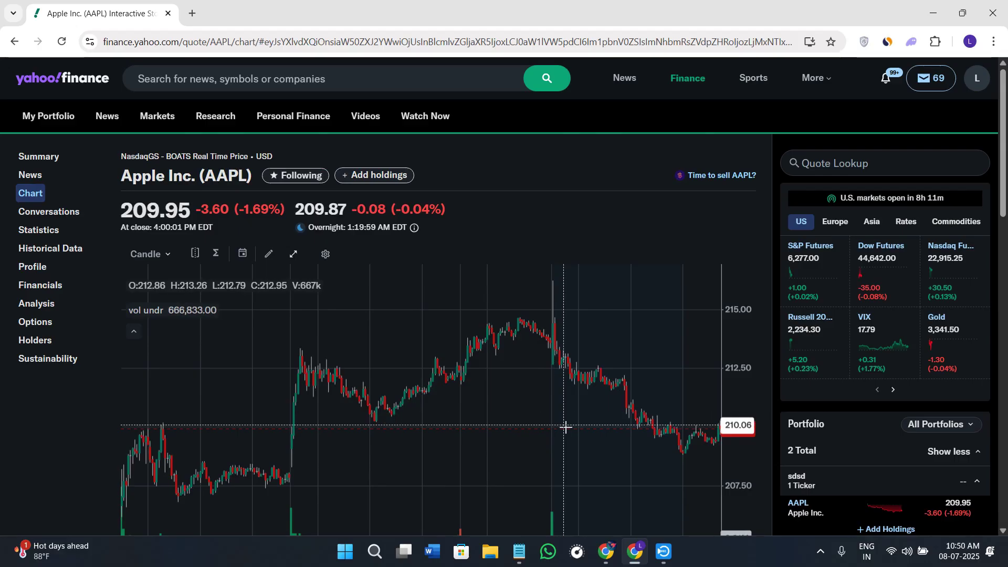
pyautogui.scroll(-3, 565, 426)
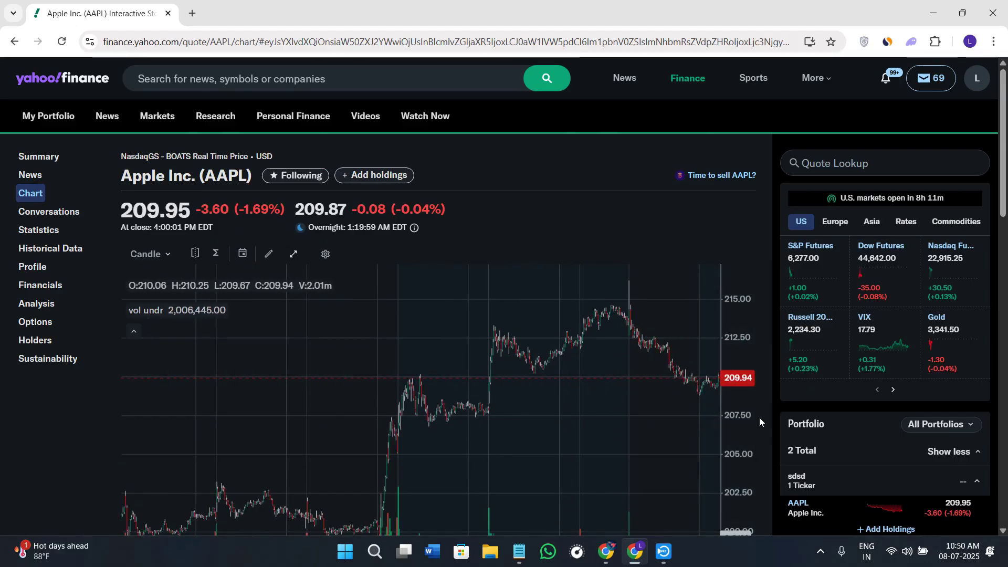
pyautogui.scroll(-2, 759, 420)
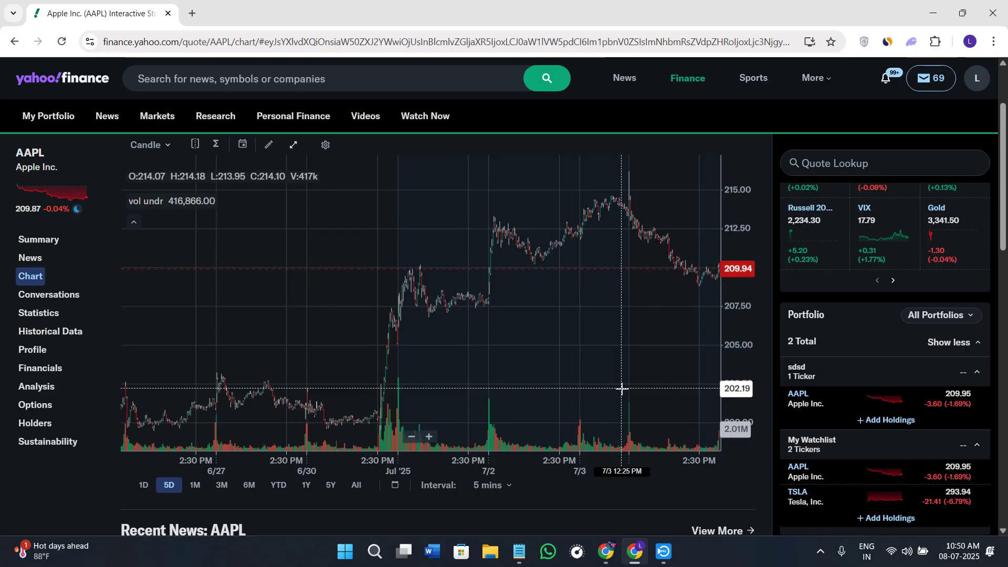
pyautogui.scroll(-5, 594, 385)
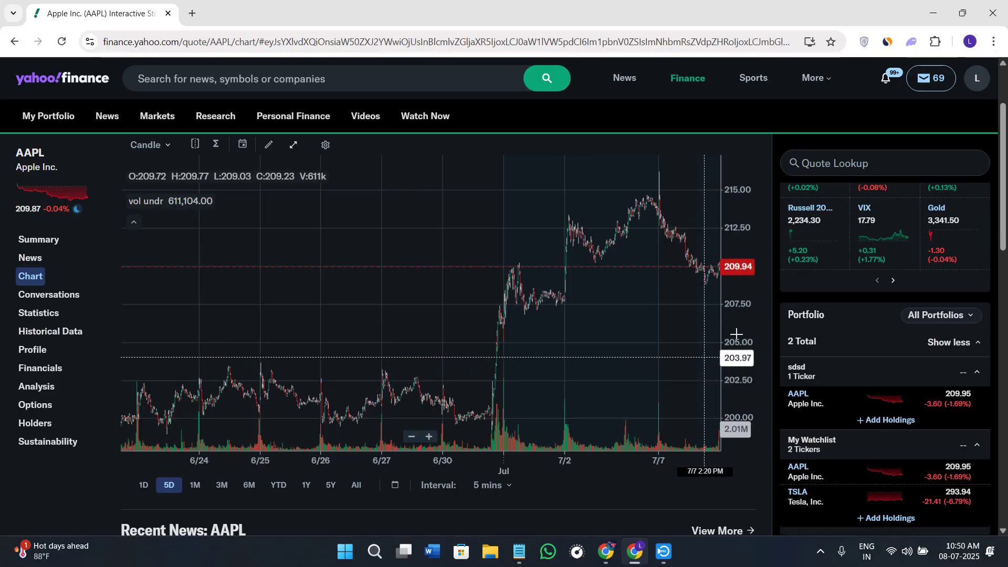
pyautogui.scroll(2, 736, 334)
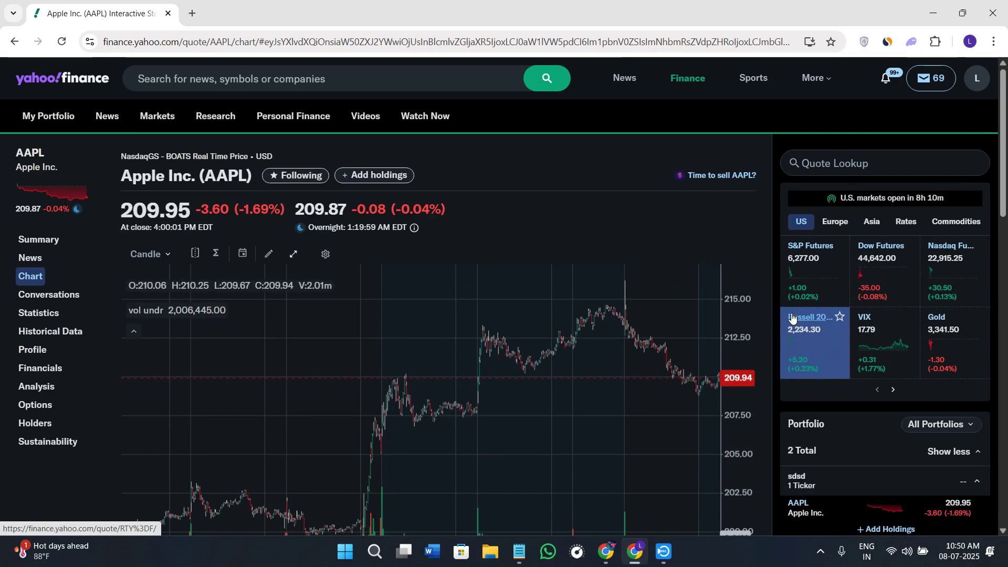
# Expand the chart to full page and cycle through 1D, 5D, 1M, 3M and 6M, ending on 1D.
pyautogui.click(293, 255)
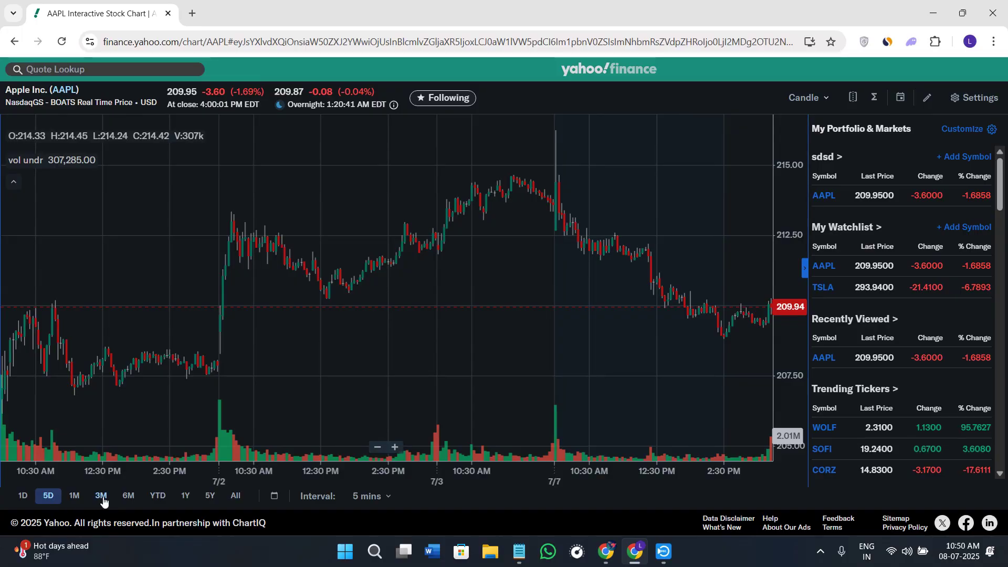
pyautogui.click(22, 495)
pyautogui.click(48, 495)
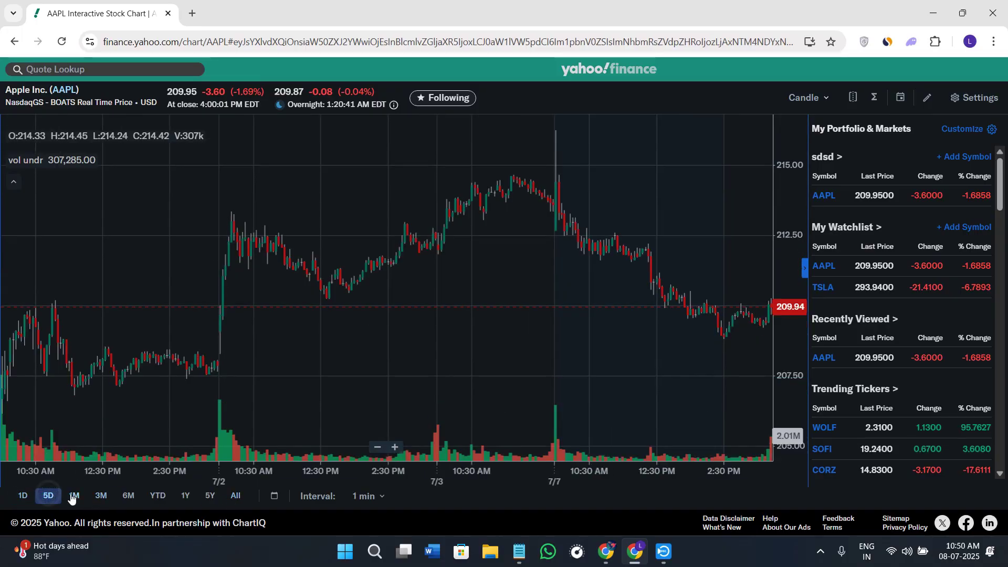
pyautogui.click(72, 496)
pyautogui.click(103, 496)
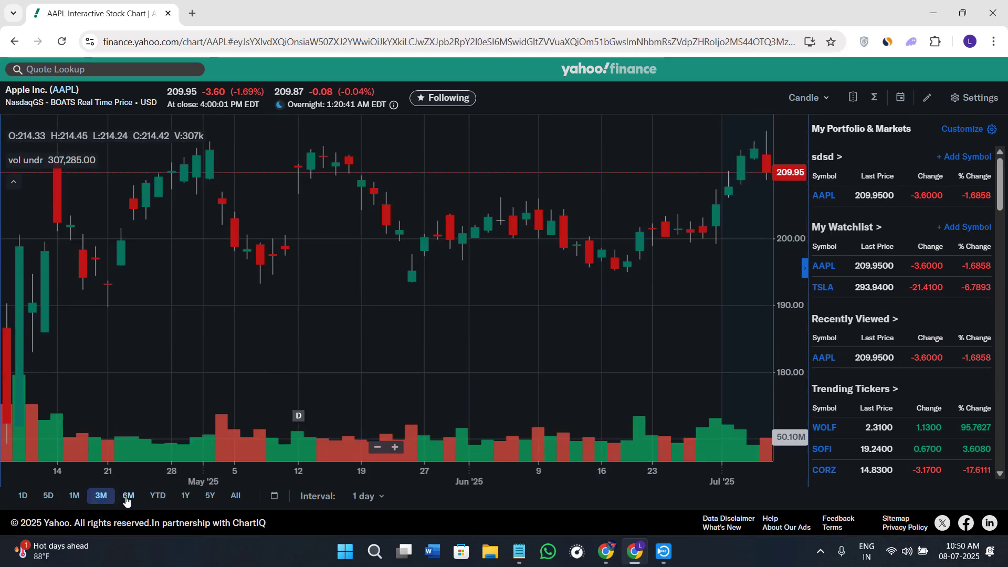
pyautogui.click(126, 498)
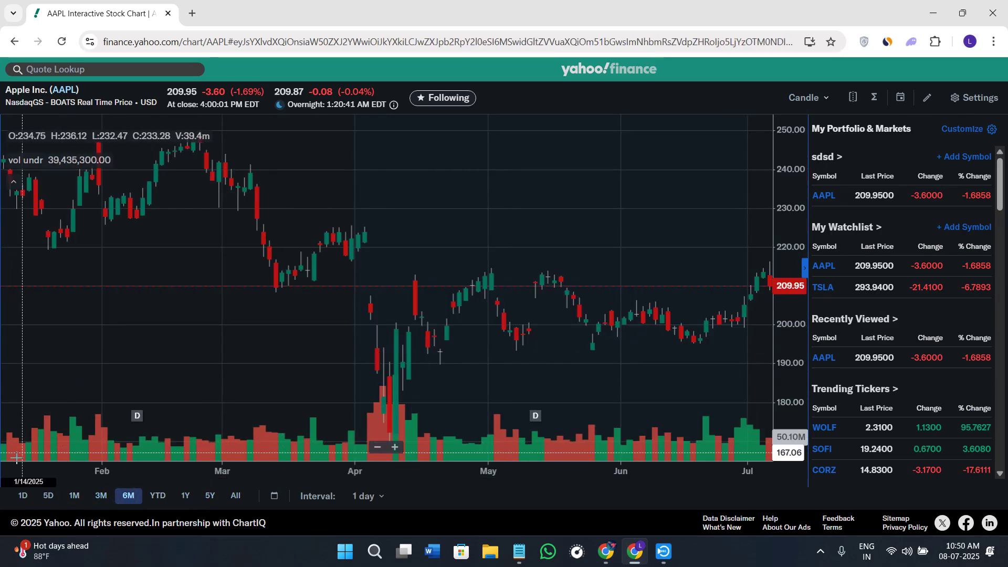
pyautogui.click(22, 496)
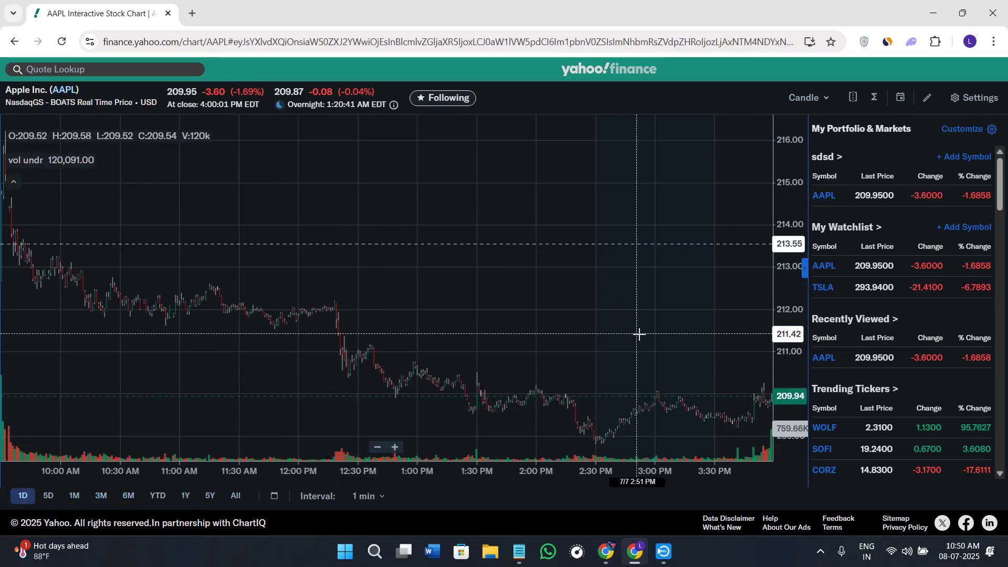
# Zoom into the 3:15–4:00 PM session close and stretch the price scale vertically.
pyautogui.scroll(5, 684, 342)
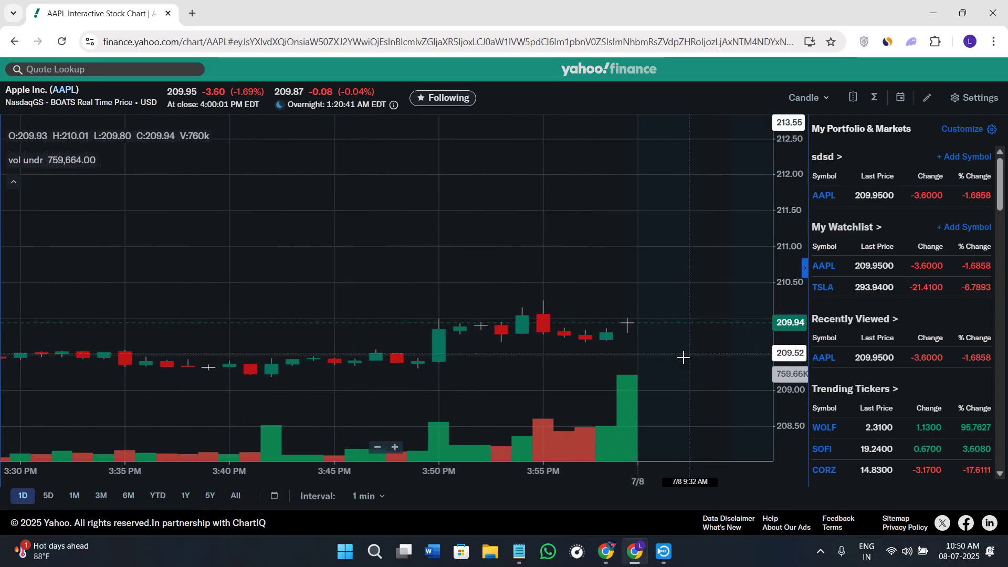
pyautogui.moveTo(786, 430); pyautogui.dragTo(767, 252)
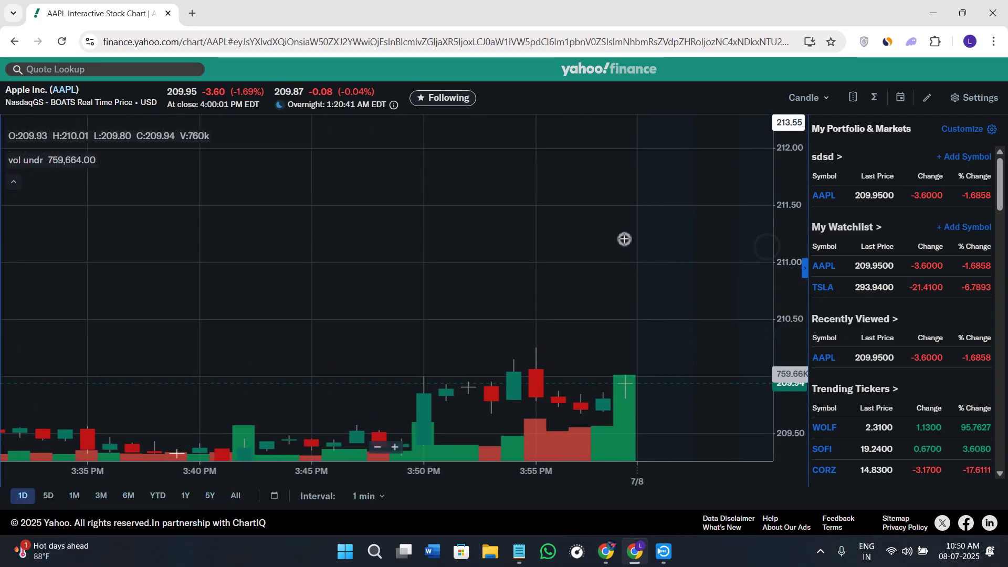
pyautogui.moveTo(624, 239); pyautogui.dragTo(590, 168)
pyautogui.scroll(-3, 672, 328)
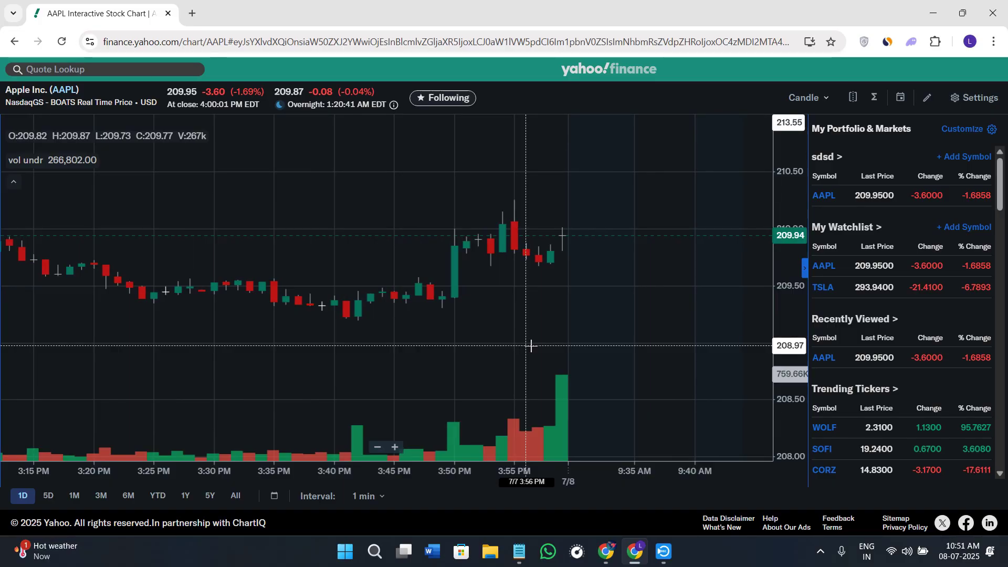
# Overlay a Moving Average indicator with Period 50, Simple type, on Close prices.
pyautogui.click(558, 444)
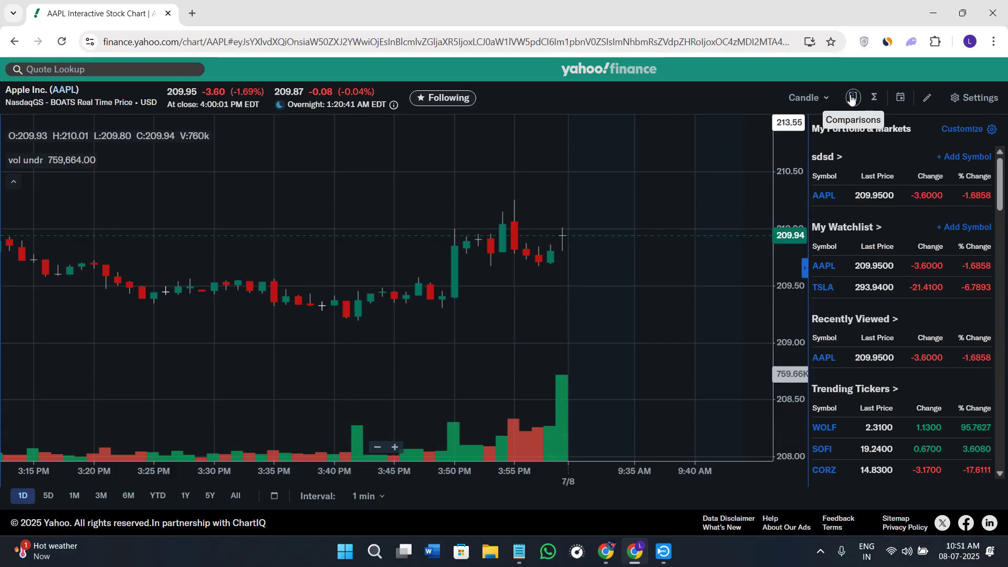
pyautogui.click(874, 97)
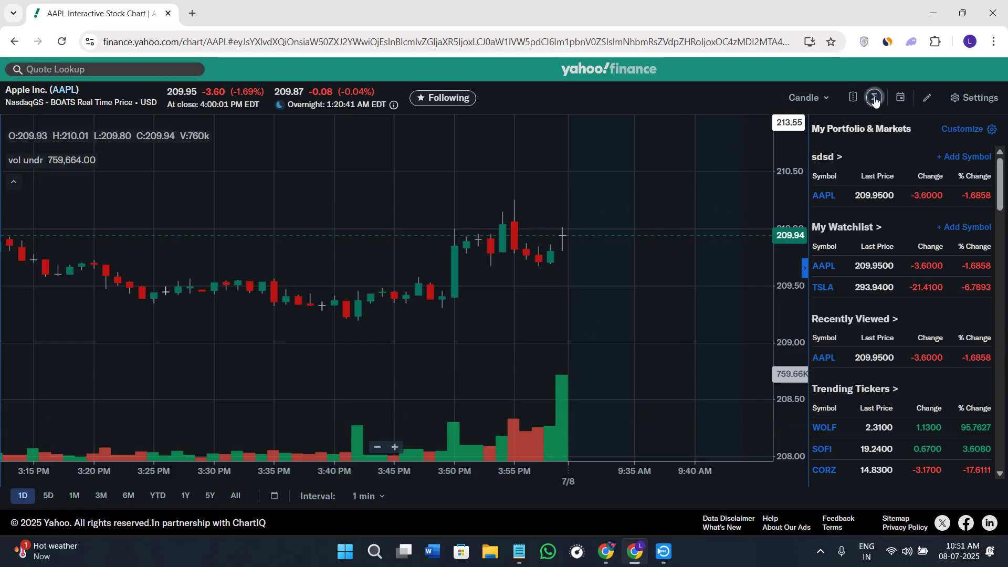
pyautogui.click(742, 177)
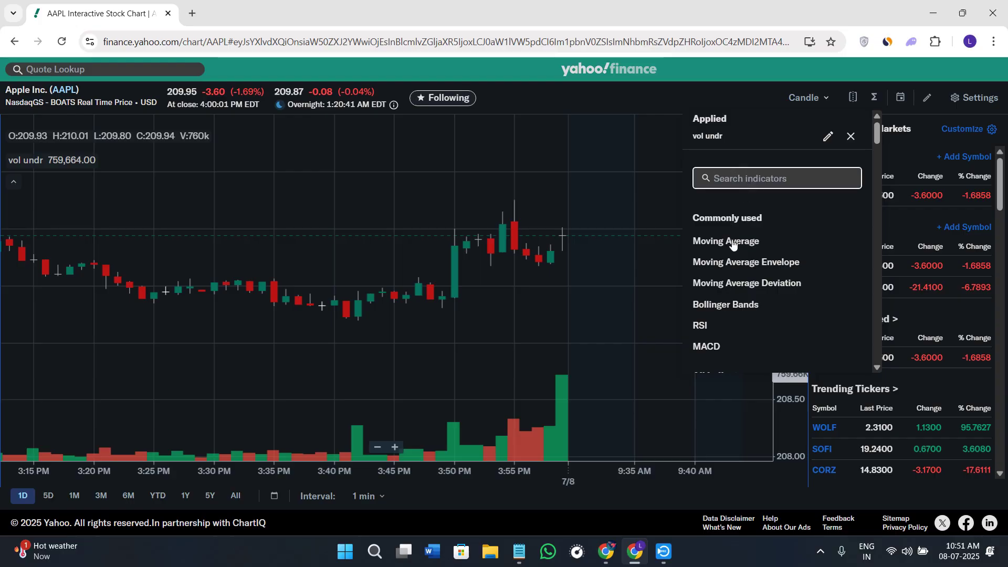
pyautogui.scroll(-4, 732, 357)
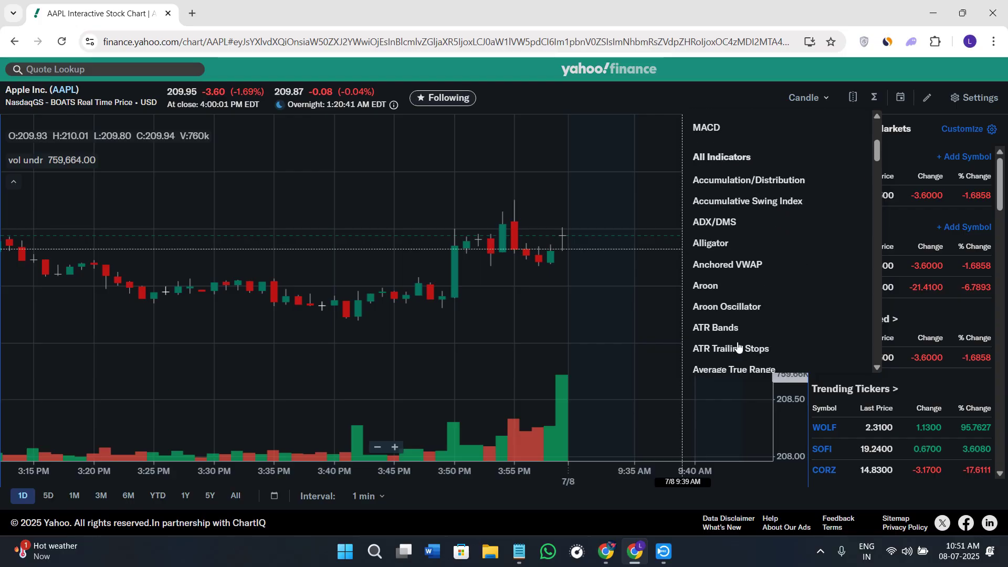
pyautogui.scroll(4, 739, 336)
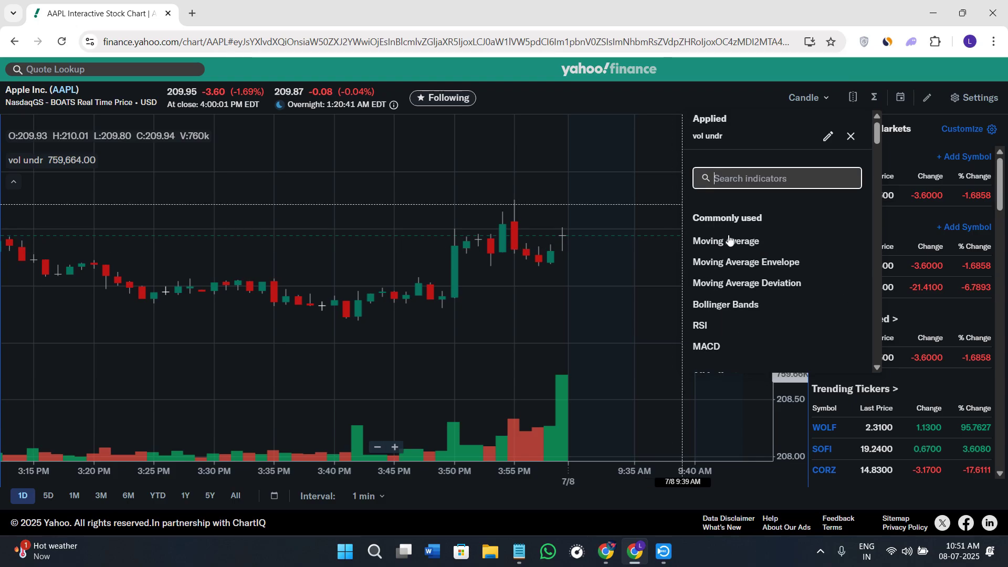
pyautogui.click(792, 247)
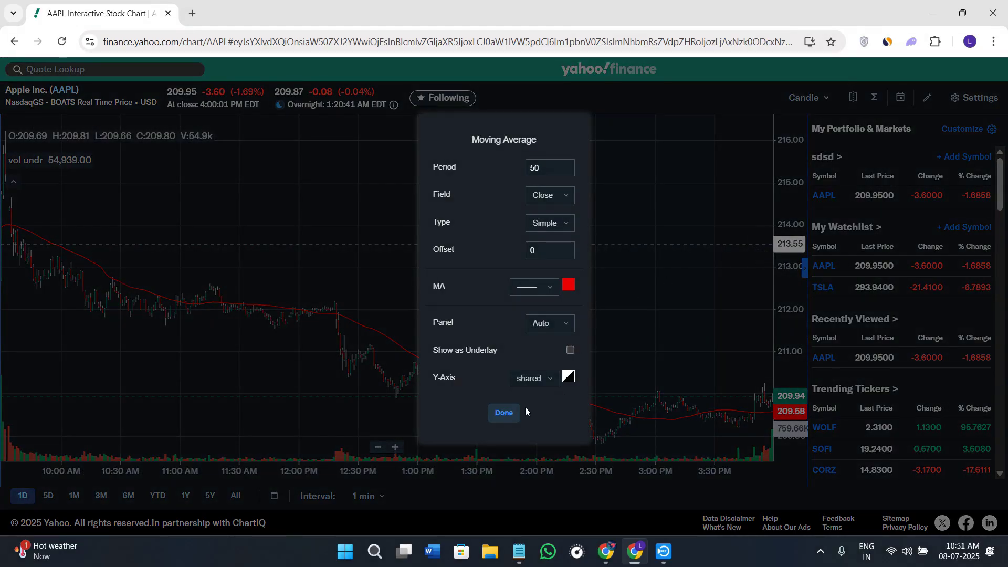
pyautogui.click(508, 414)
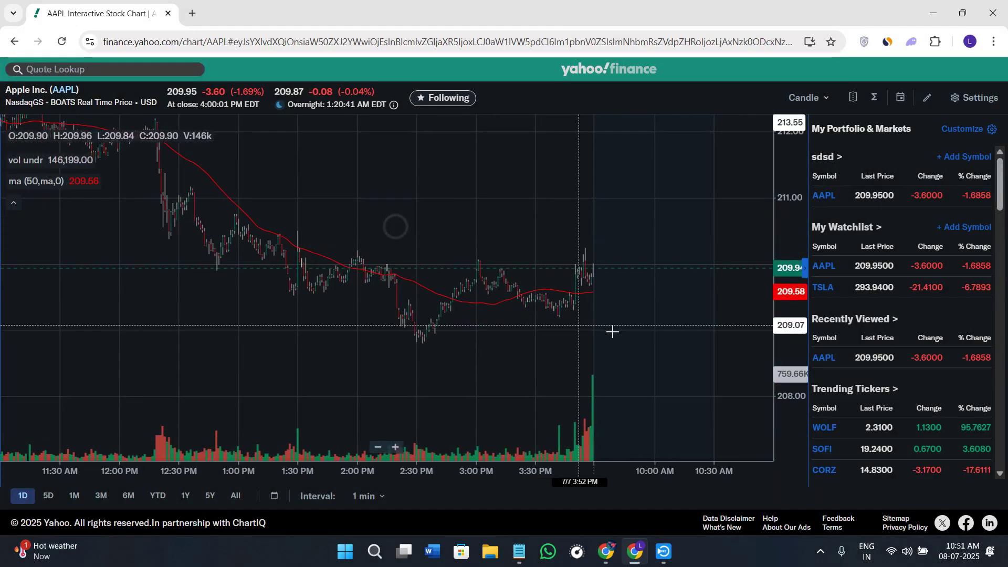
pyautogui.scroll(5, 679, 337)
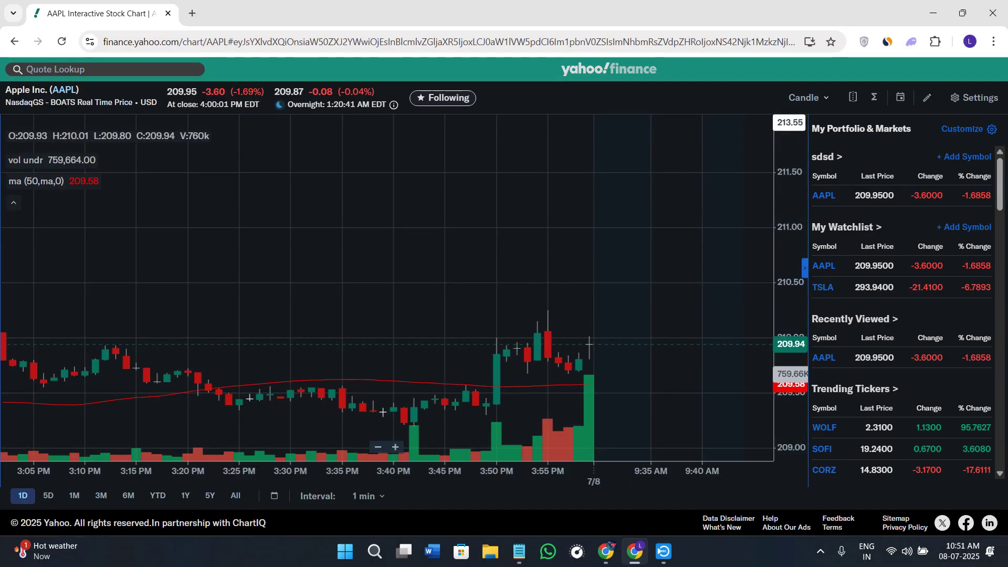
pyautogui.click(851, 98)
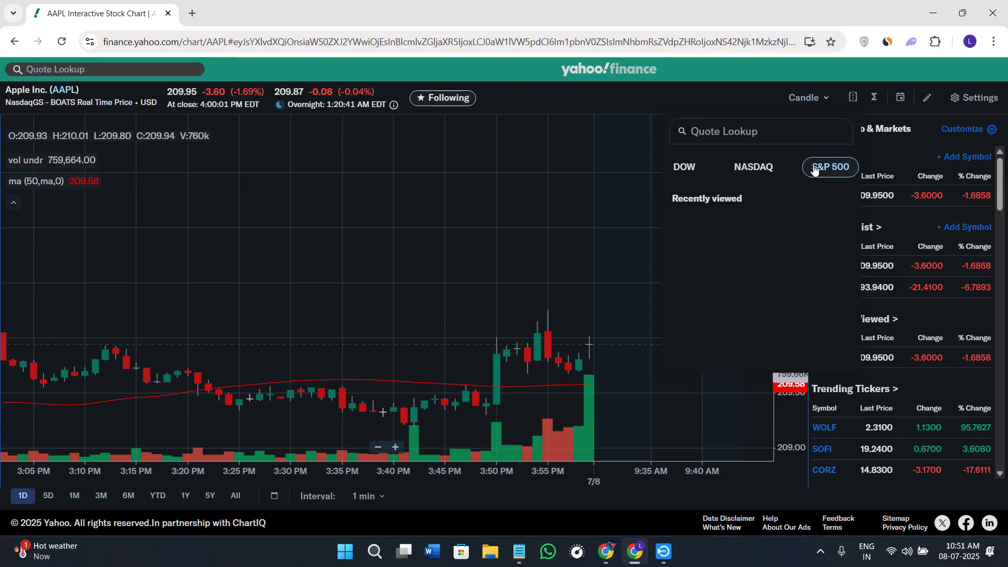
pyautogui.click(435, 209)
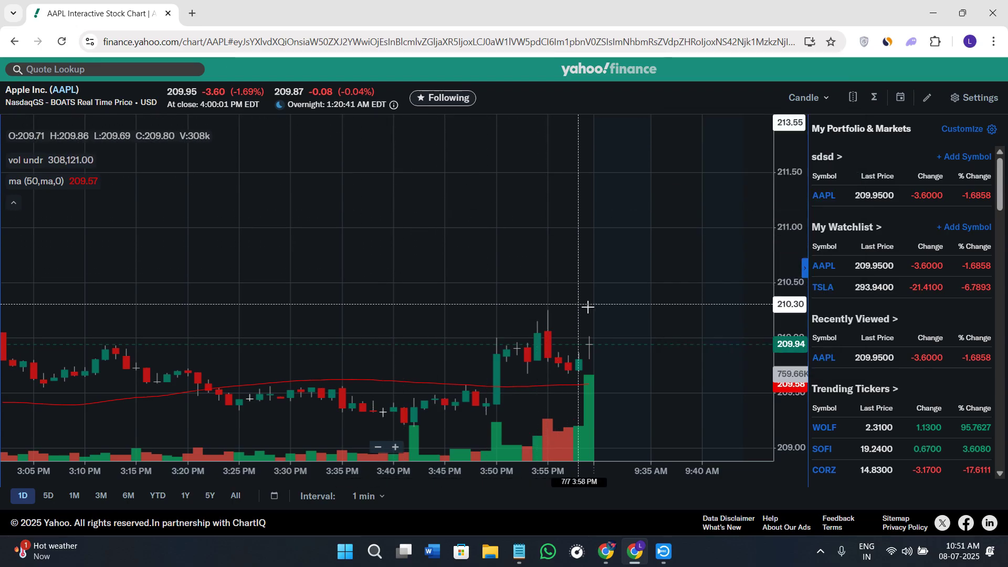
# Draw a straight trend line from the 9:30 AM high down to the closing price.
pyautogui.scroll(-3, 587, 307)
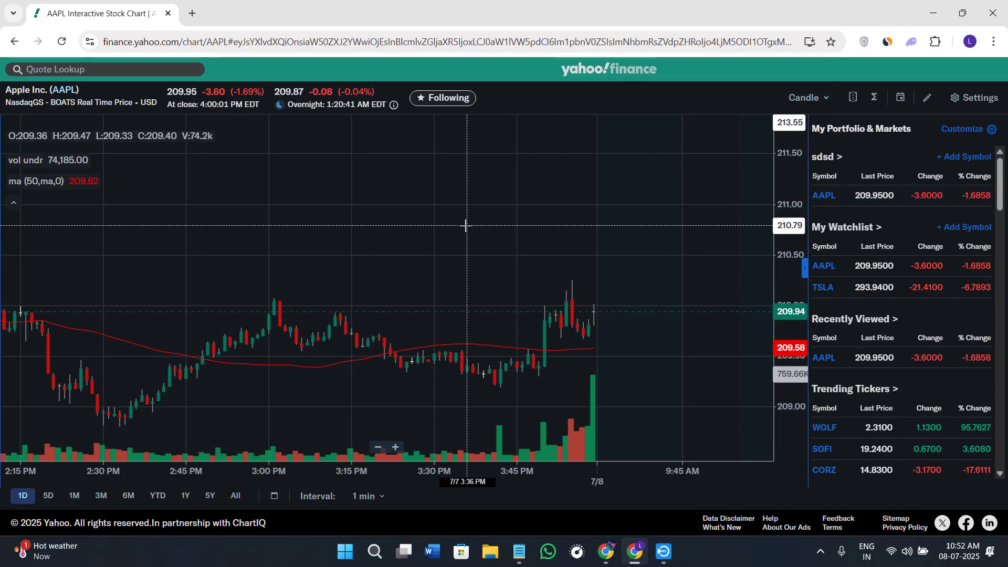
pyautogui.click(927, 99)
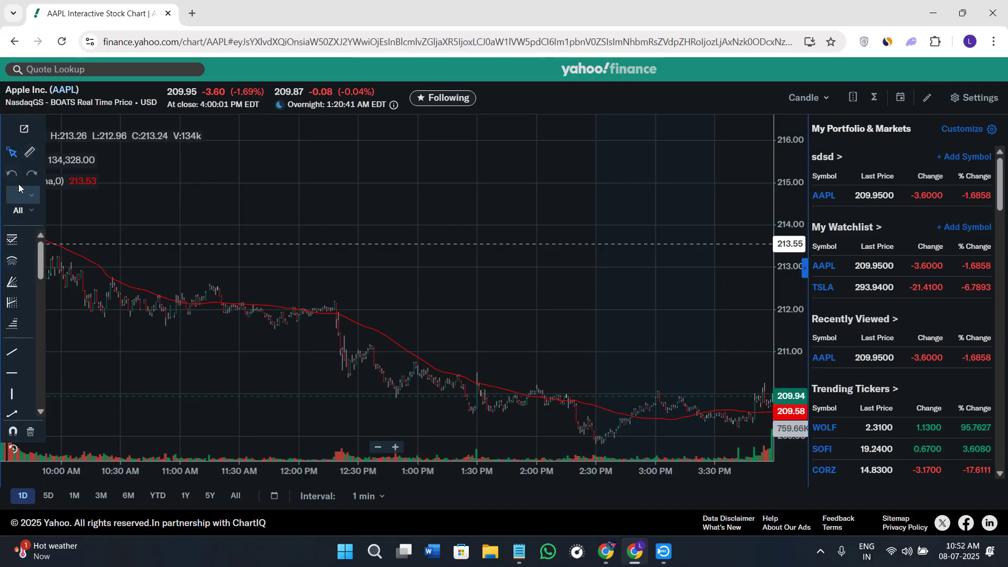
pyautogui.click(15, 356)
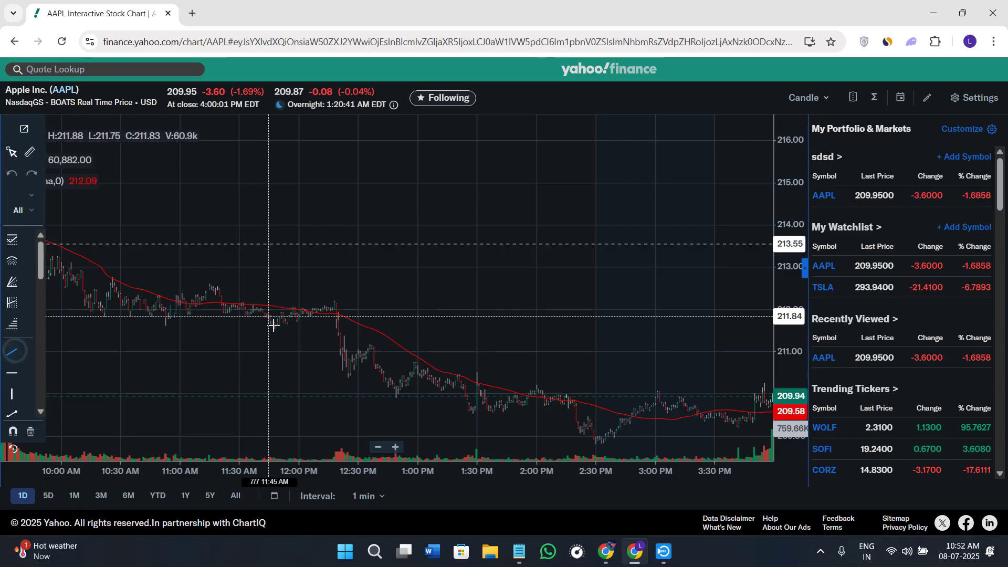
pyautogui.click(268, 288)
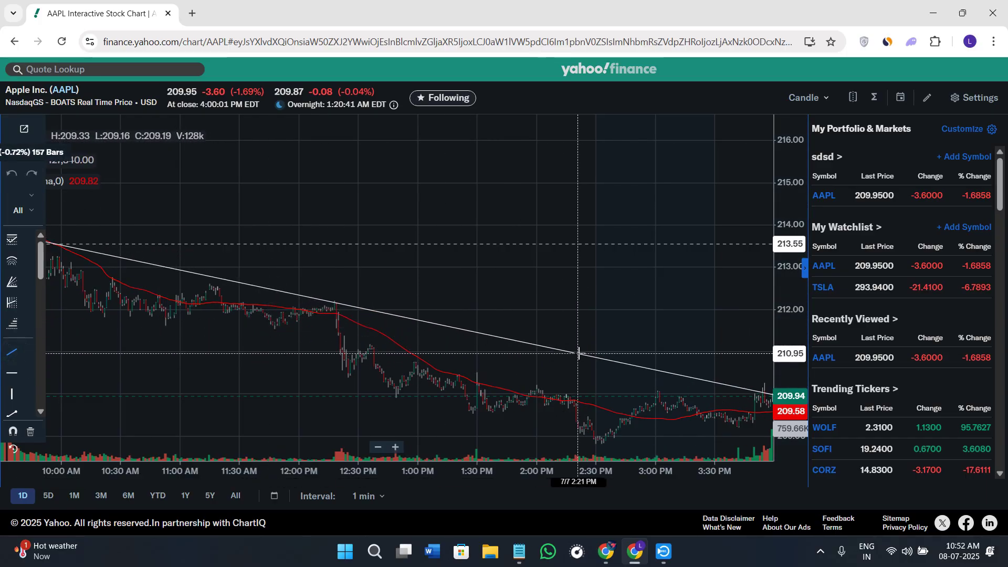
pyautogui.click(578, 353)
pyautogui.click(600, 291)
# Rescale the price axis to lift the candles into view.
pyautogui.hscroll(5, 613, 298)
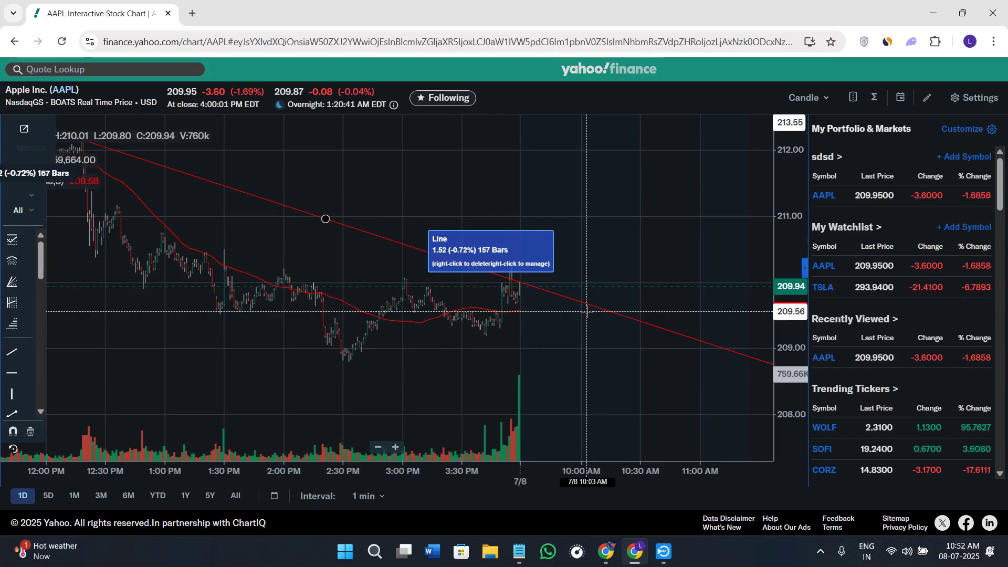
pyautogui.scroll(10, 522, 360)
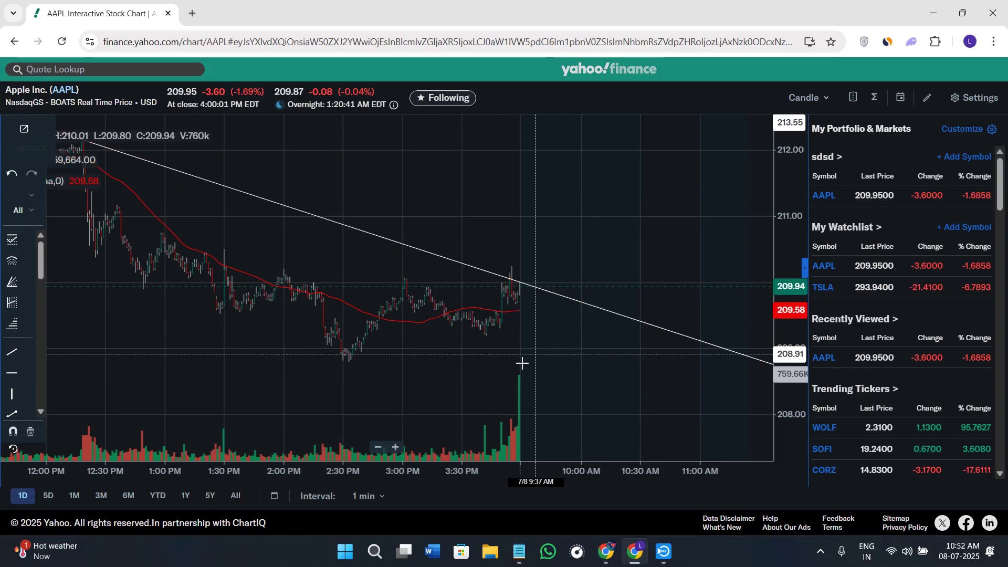
pyautogui.moveTo(778, 420); pyautogui.dragTo(472, 258)
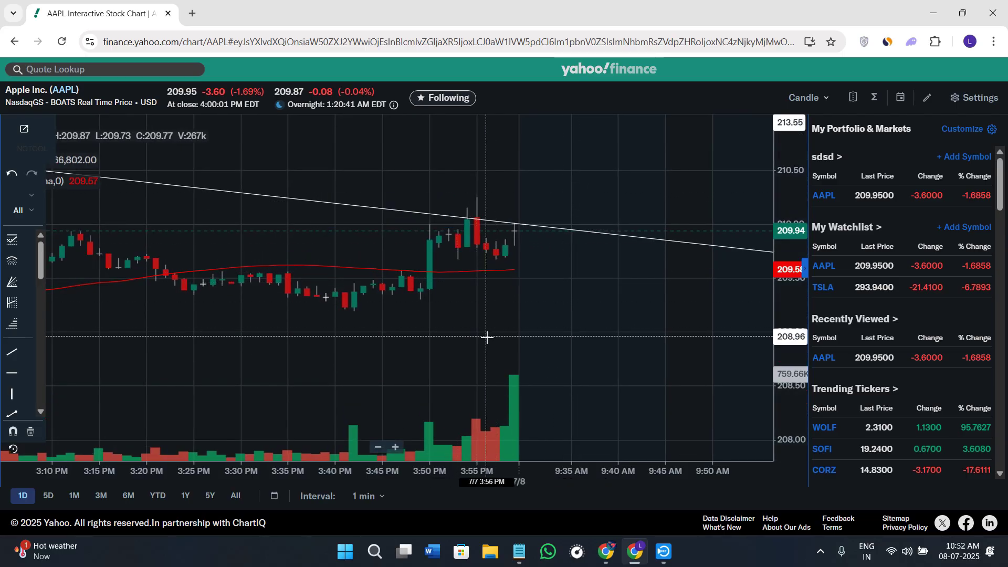
pyautogui.scroll(-5, 493, 329)
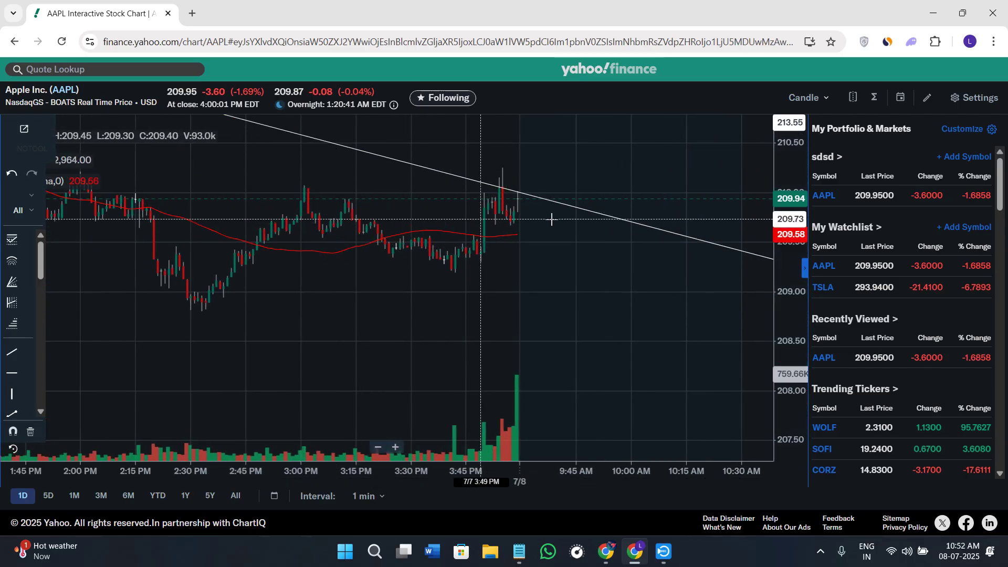
pyautogui.click(806, 97)
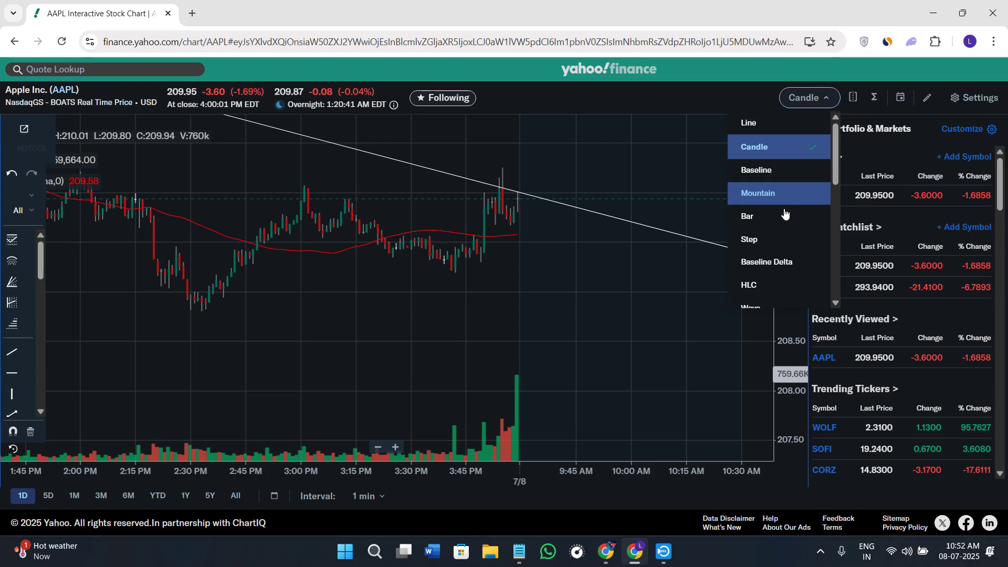
# Try Baseline Delta and Mountain chart styles, revert to Candle, then return to the quote page.
pyautogui.click(777, 261)
pyautogui.click(798, 105)
pyautogui.click(759, 192)
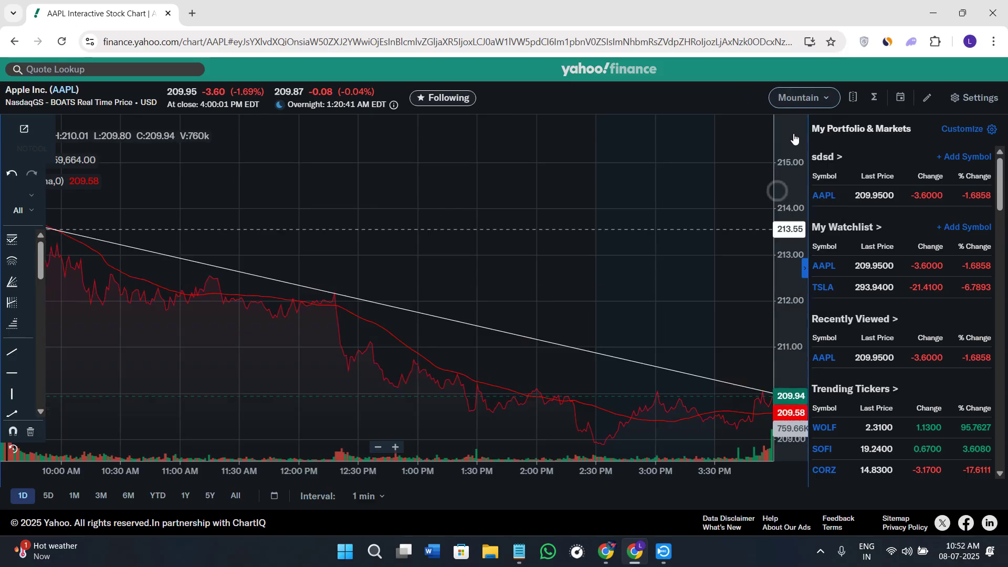
pyautogui.click(801, 100)
pyautogui.click(787, 149)
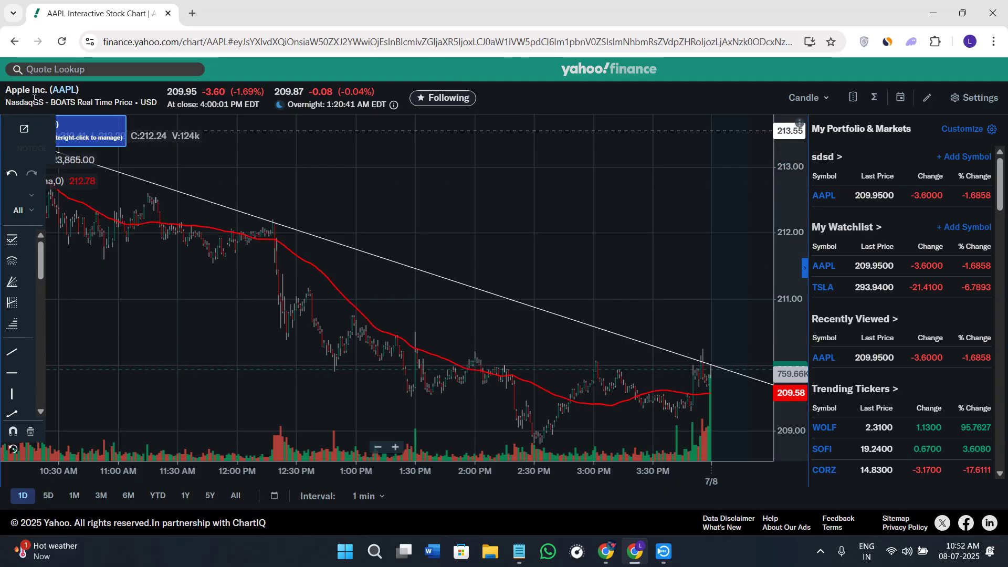
pyautogui.click(14, 41)
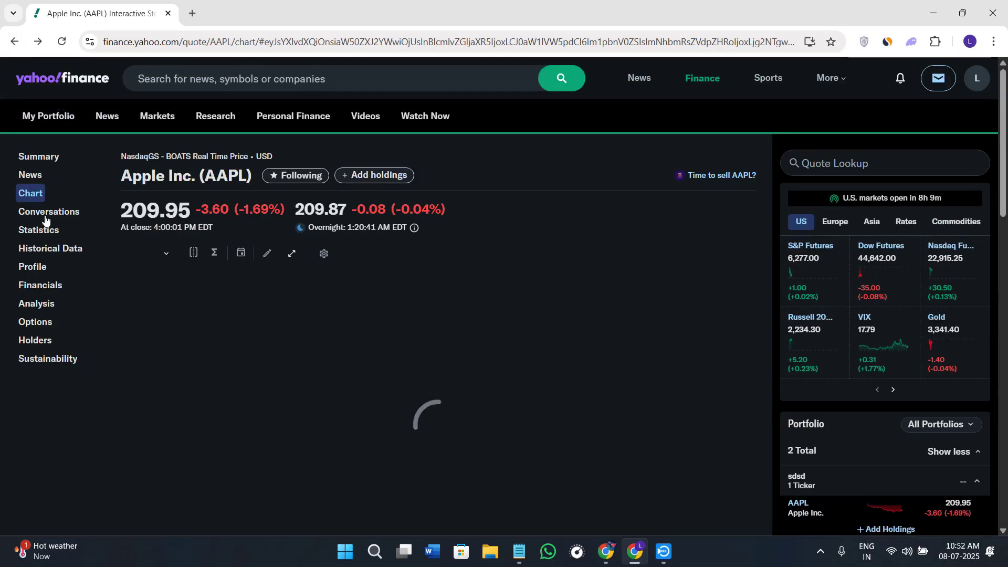
# Open AAPL's Conversations page with its 376.1K comments.
pyautogui.click(65, 216)
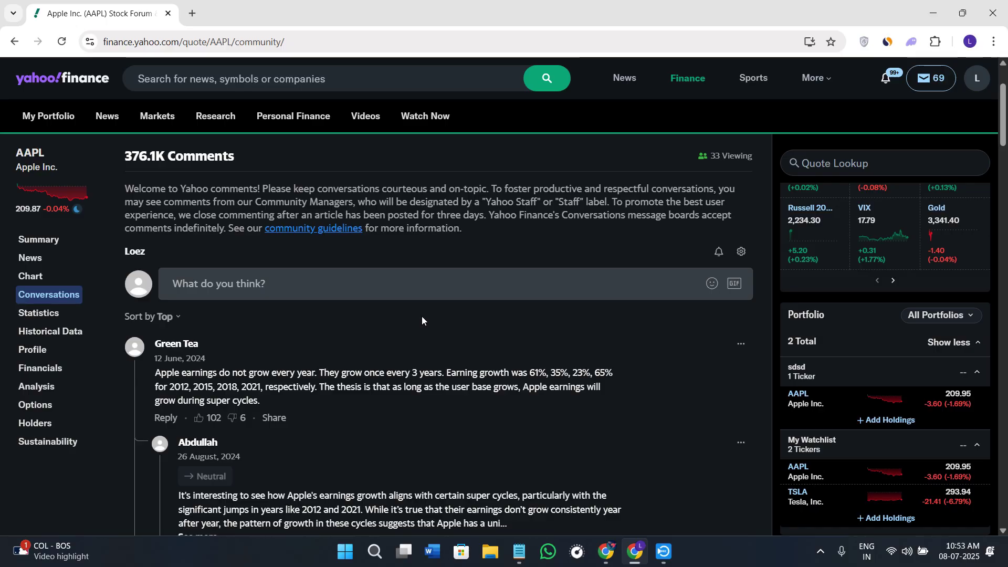
# Review AAPL's Statistics page including Market Cap, then open daily prices Jul 08, 2024–Jul 08, 2025.
pyautogui.click(41, 312)
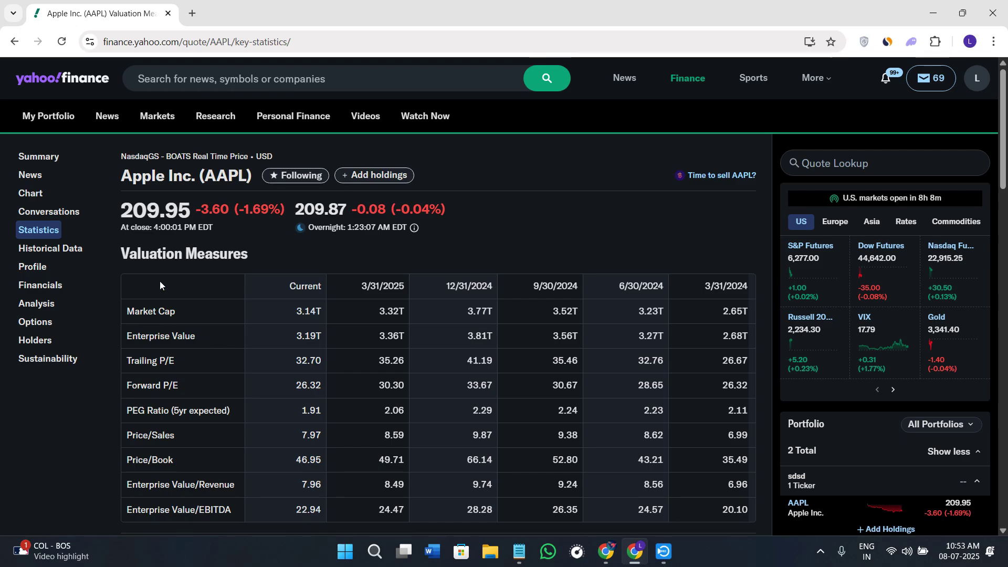
pyautogui.moveTo(130, 206); pyautogui.dragTo(197, 210)
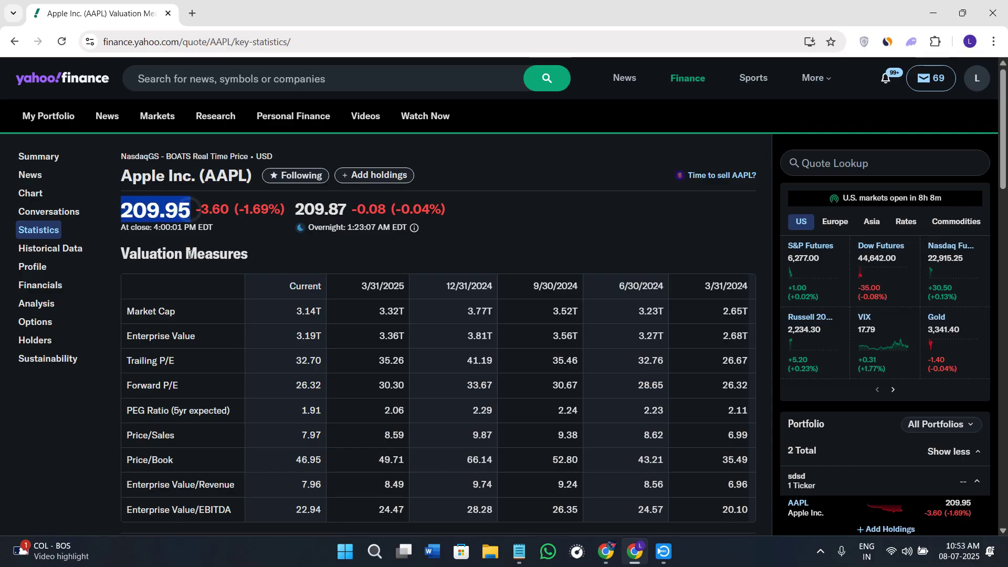
pyautogui.click(181, 313)
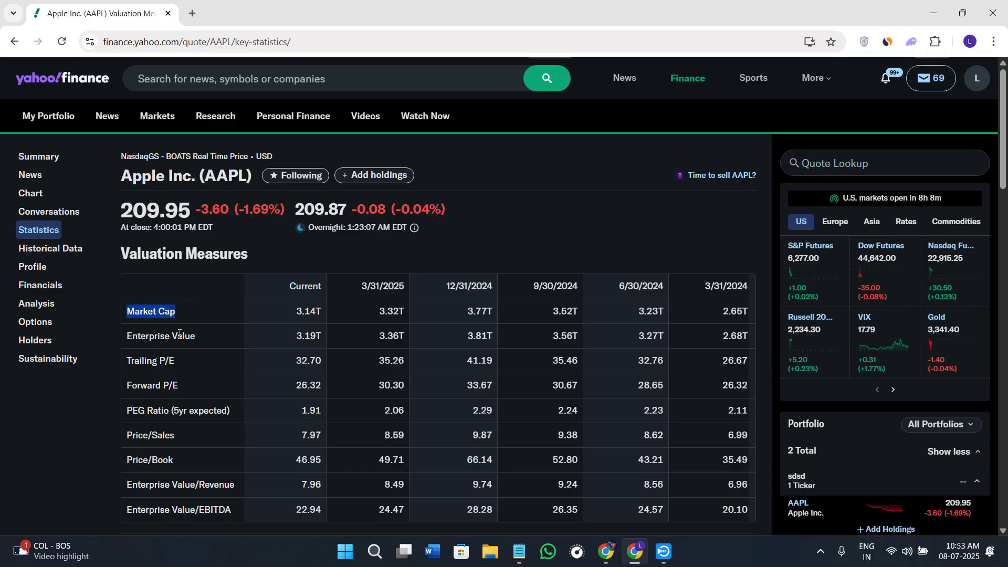
pyautogui.scroll(-2, 232, 371)
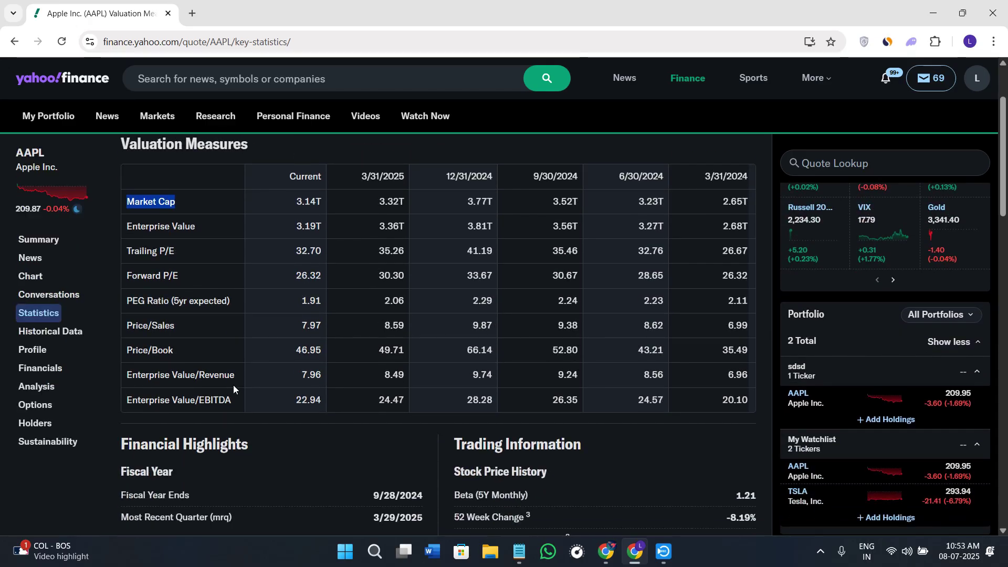
pyautogui.scroll(-4, 233, 380)
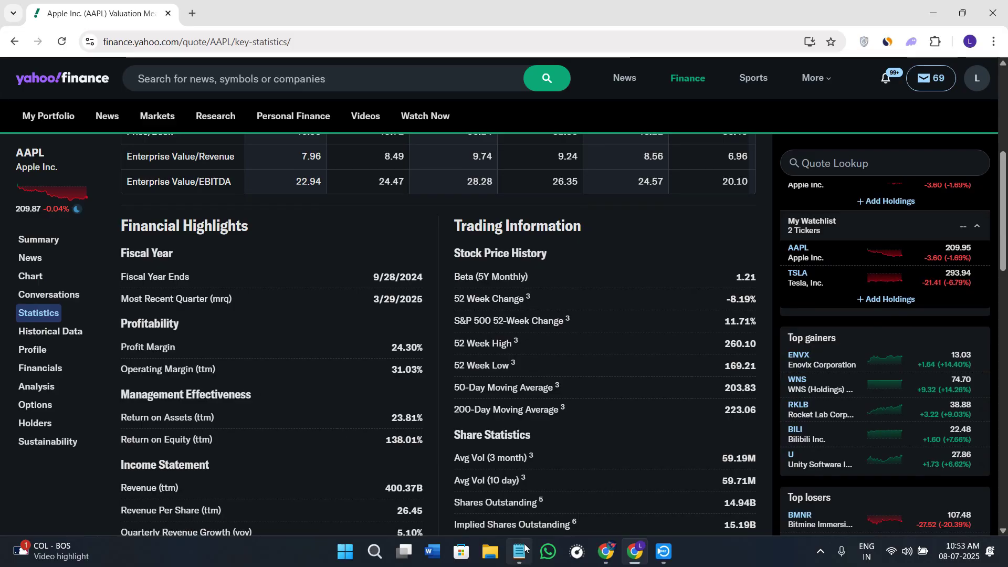
pyautogui.scroll(-2, 557, 430)
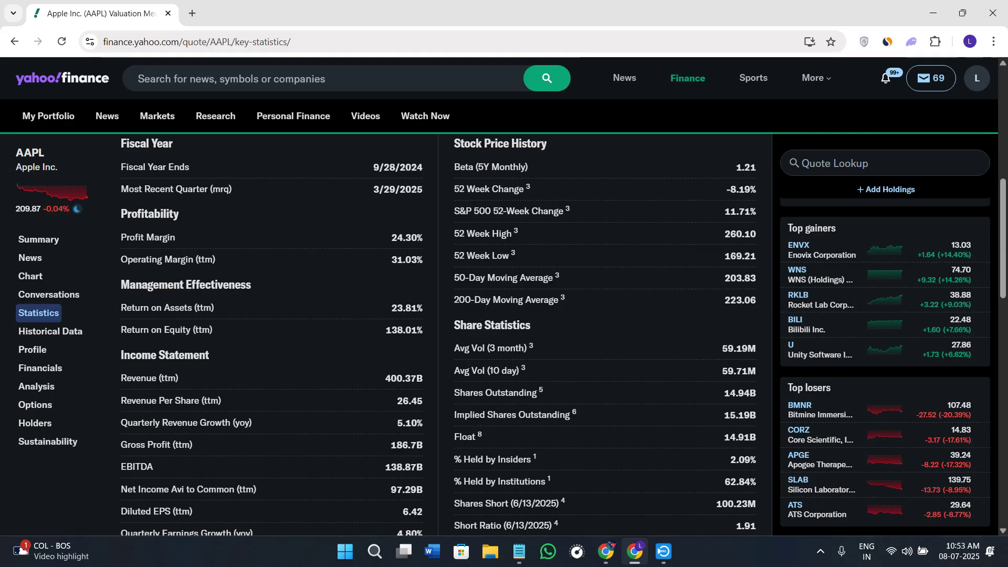
pyautogui.scroll(4, 533, 356)
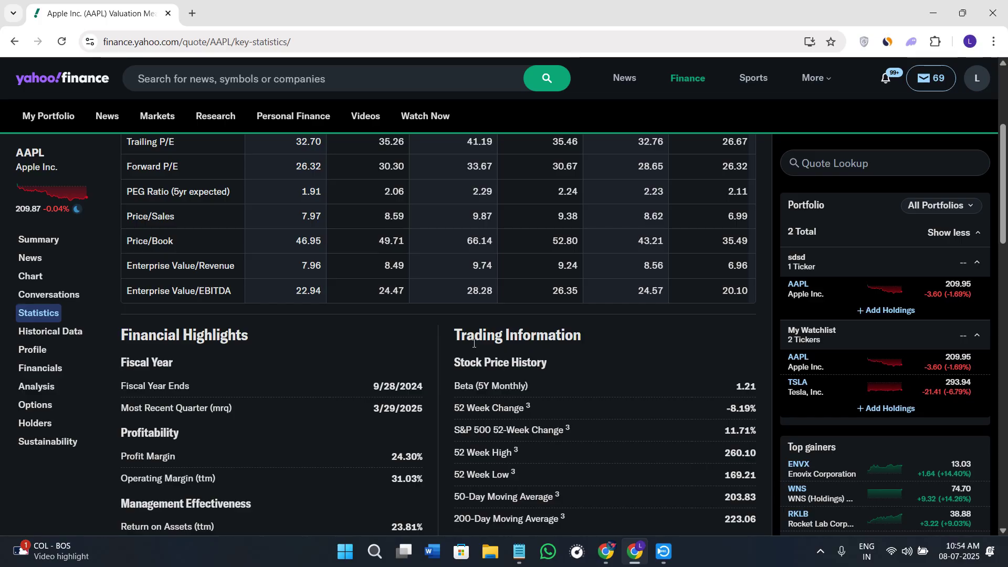
pyautogui.click(51, 330)
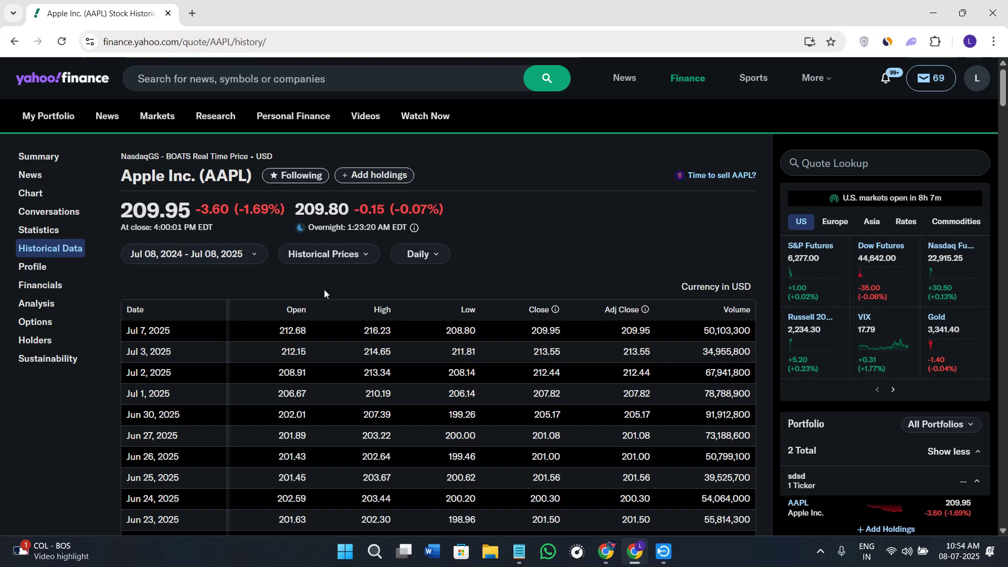
# Browse Apple's income statement, cash flow and balance sheet, then open Analysis with its 228.60 target.
pyautogui.click(70, 285)
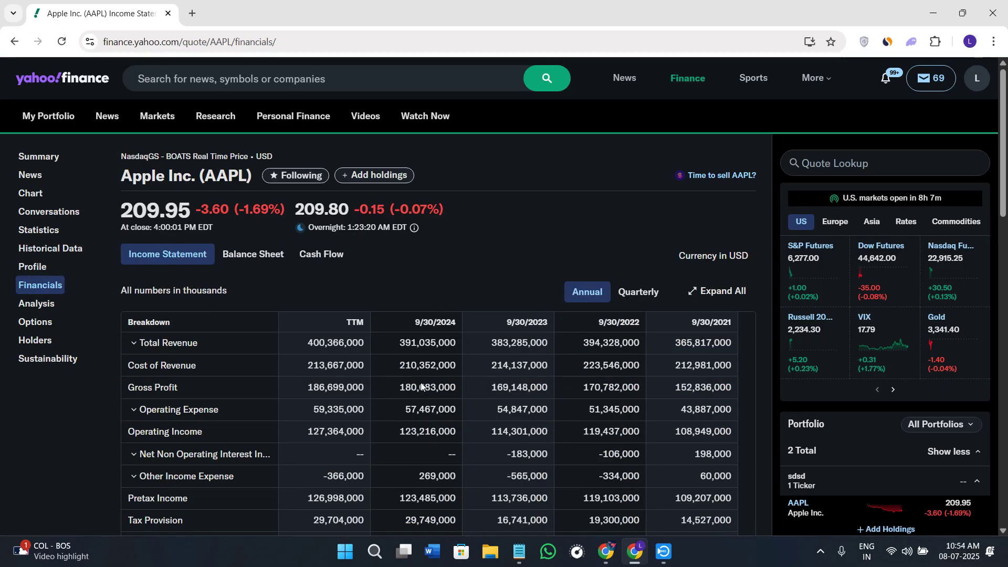
pyautogui.scroll(-2, 370, 420)
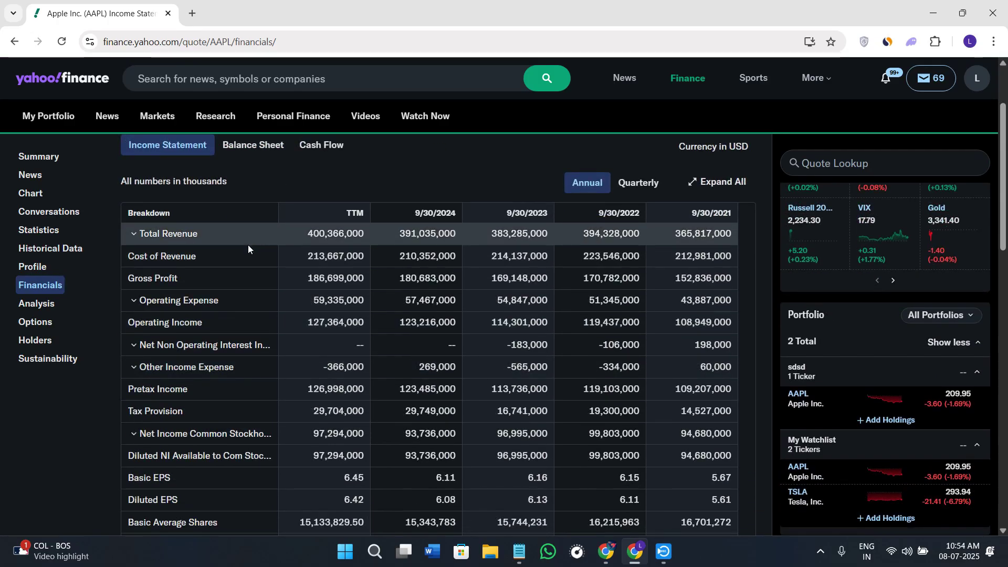
pyautogui.scroll(-2, 263, 190)
pyautogui.scroll(4, 315, 246)
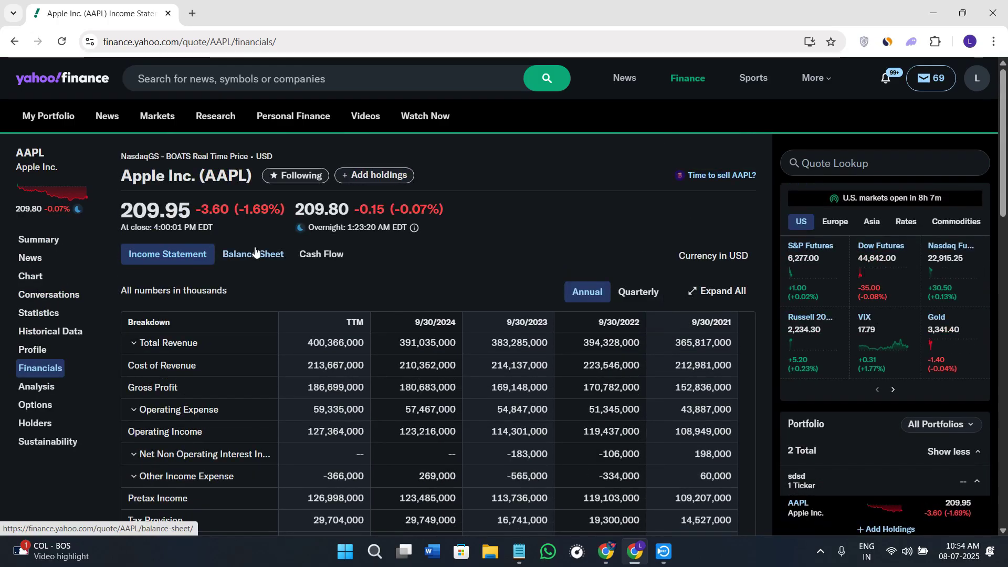
pyautogui.click(326, 257)
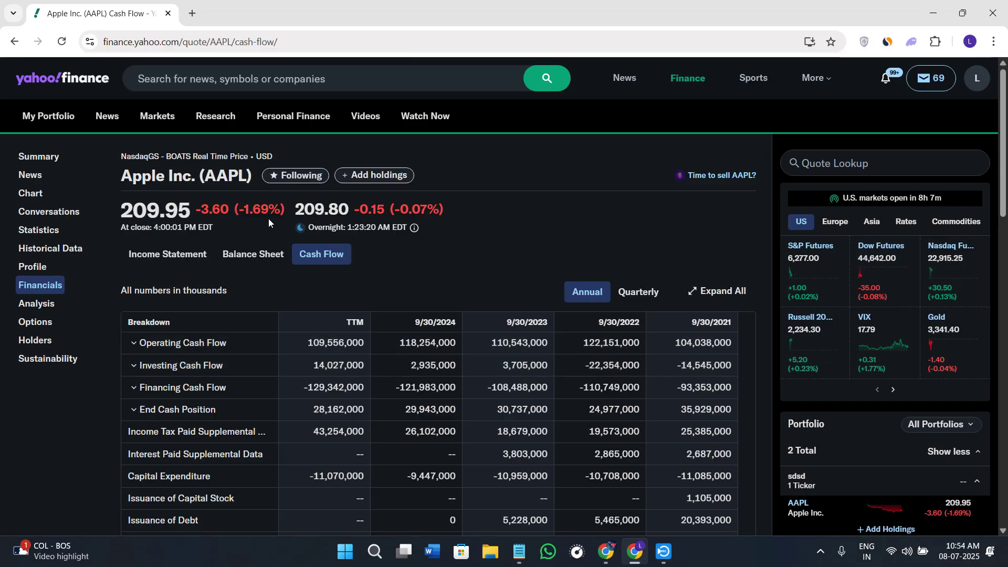
pyautogui.click(242, 257)
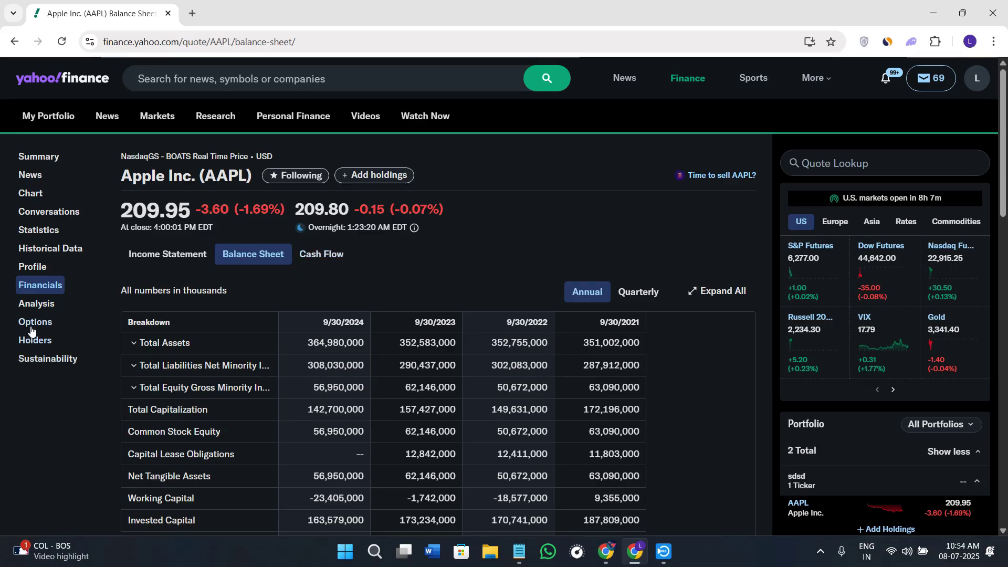
pyautogui.click(33, 305)
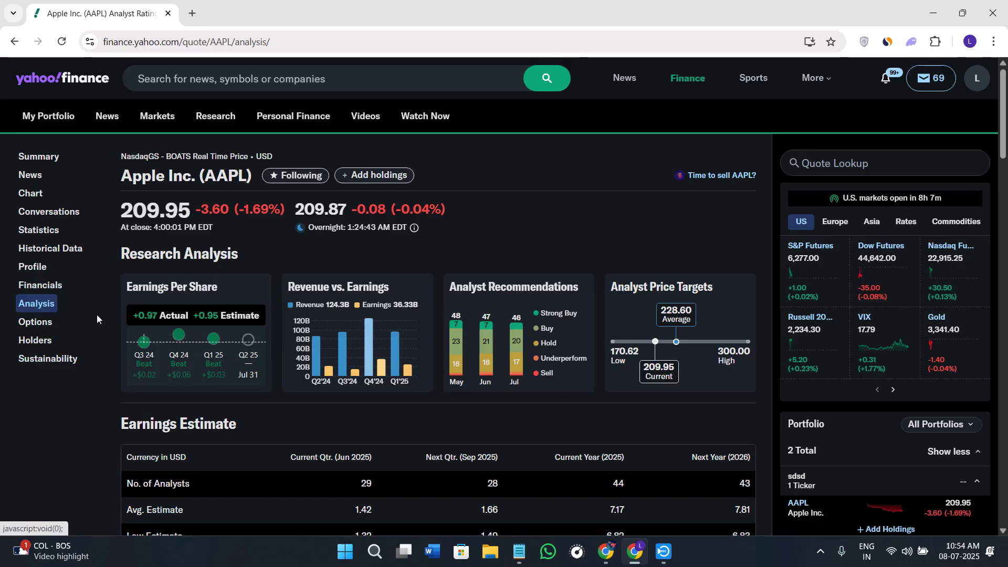
# Scroll through AAPL's Jul 11, 2025 call options, then open the News page.
pyautogui.click(30, 327)
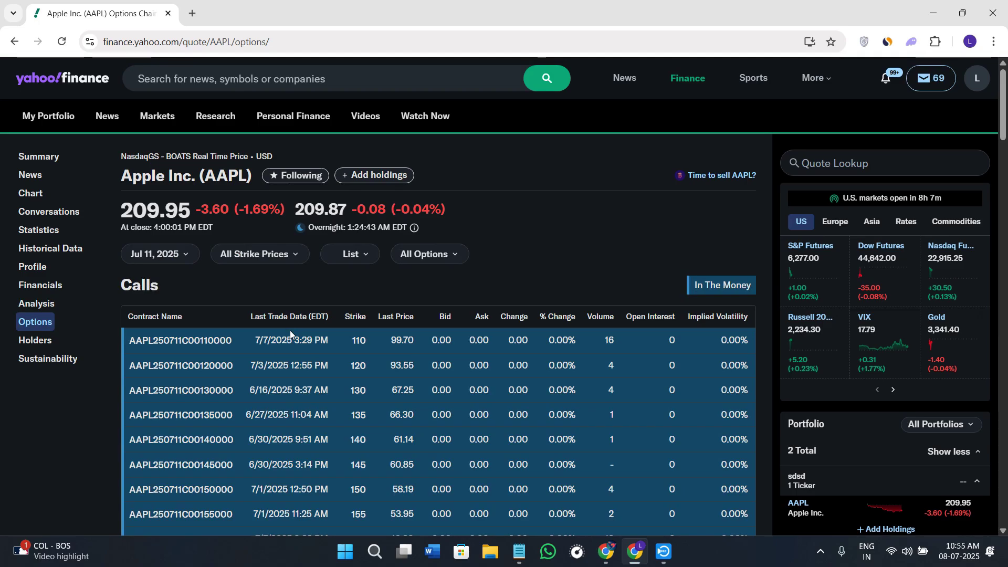
pyautogui.scroll(-2, 297, 340)
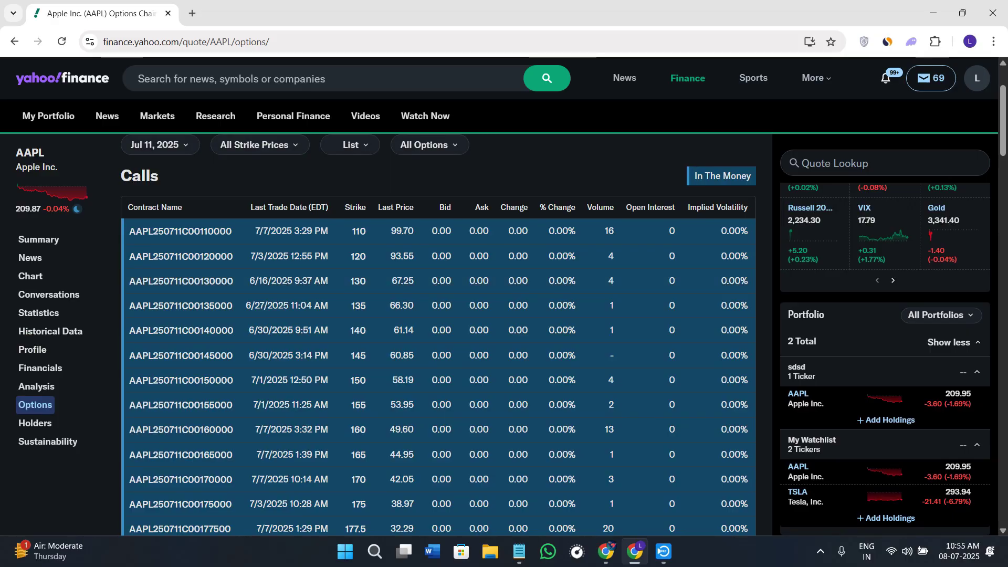
pyautogui.scroll(2, 247, 283)
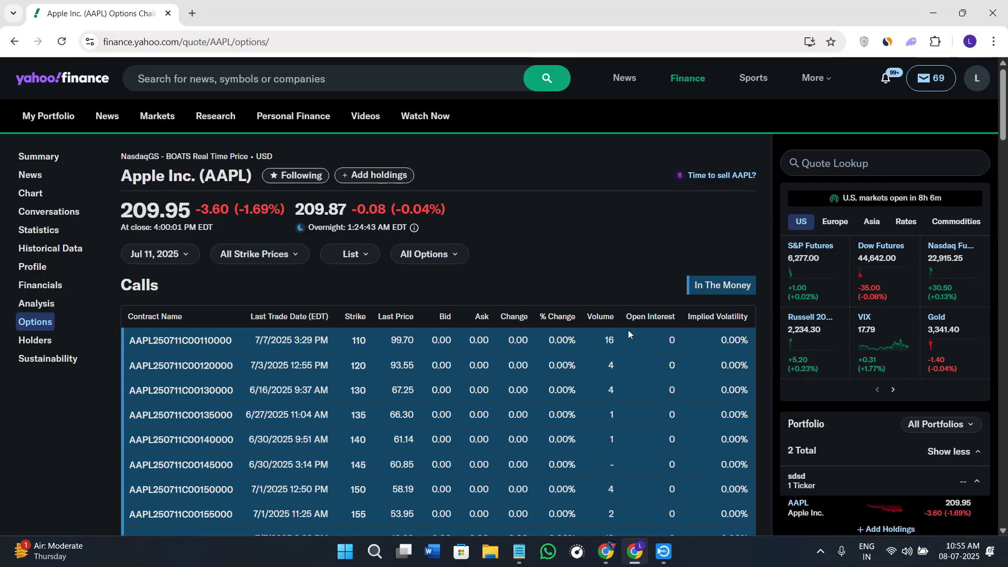
pyautogui.scroll(-6, 530, 420)
pyautogui.scroll(-2, 438, 353)
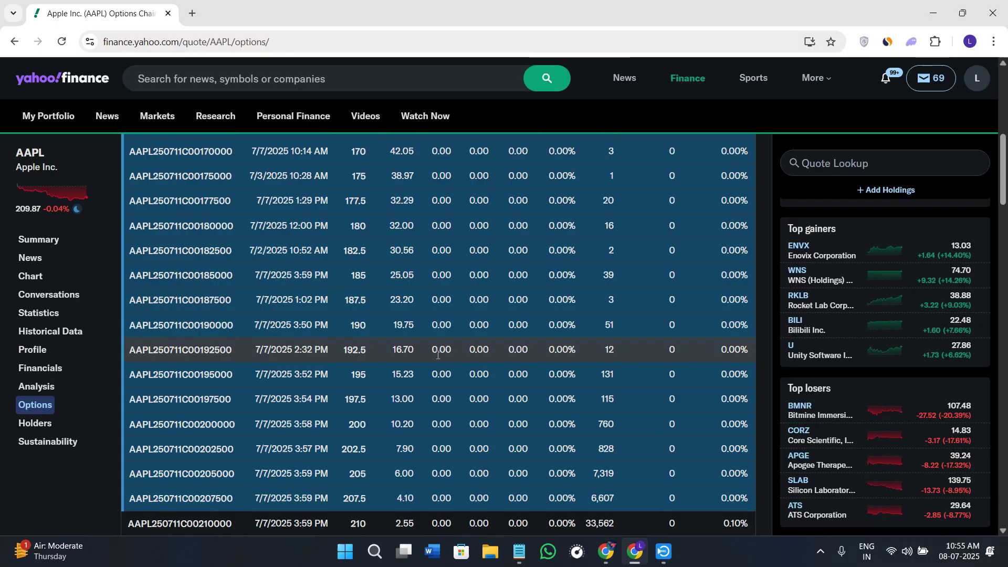
pyautogui.scroll(2, 437, 355)
pyautogui.scroll(-6, 441, 362)
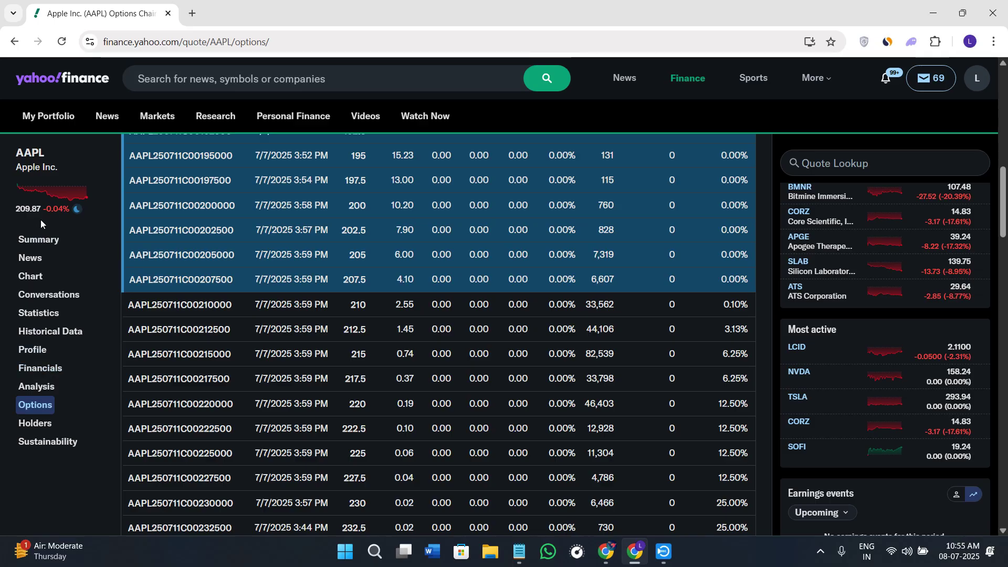
pyautogui.click(32, 258)
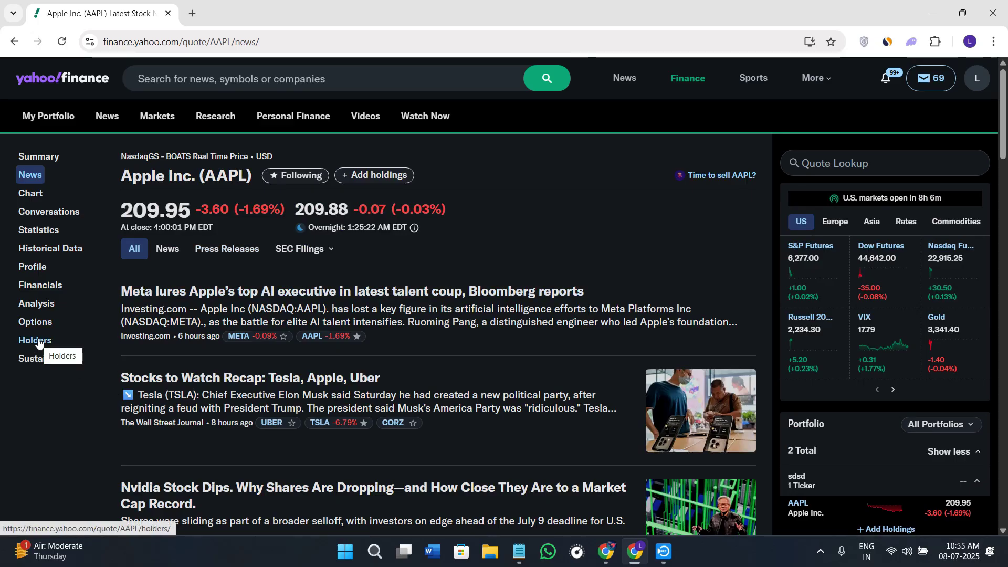
# Pass through AAPL's Historical Data to its Profile with key executives and 164,000 employees.
pyautogui.click(75, 253)
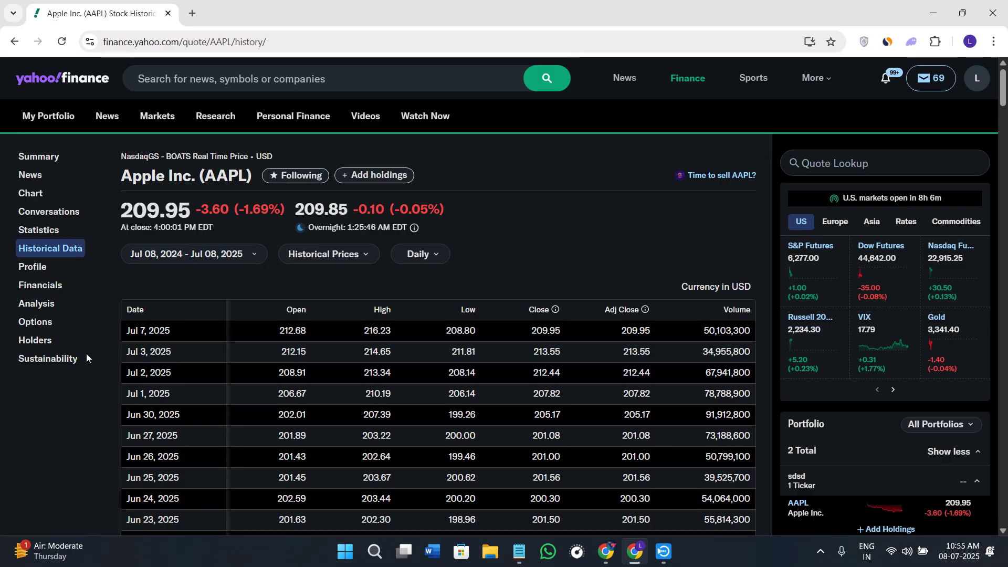
pyautogui.click(41, 266)
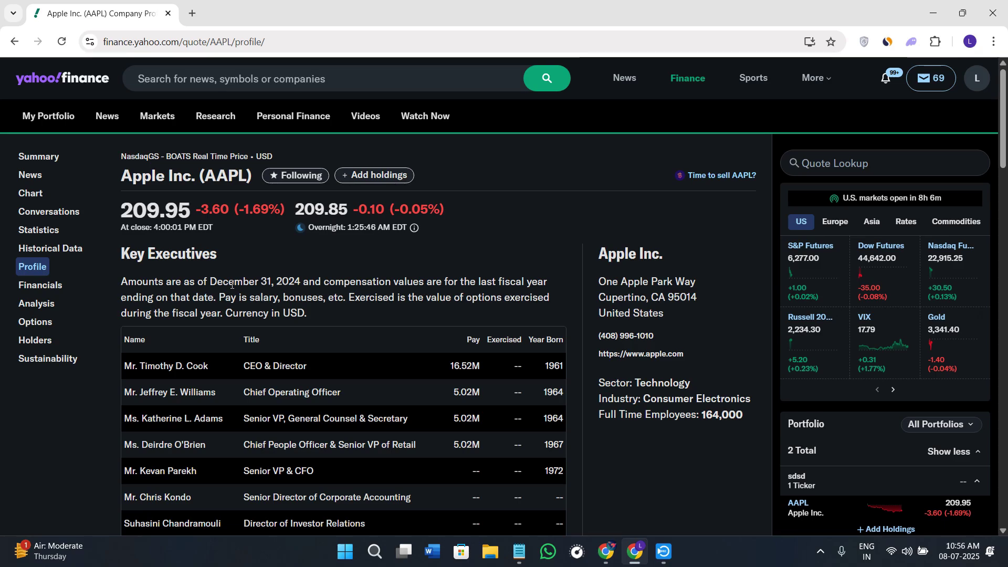
# Review AAPL's holders: 62.84% institutional, Vanguard Group Inc top at 9.38%.
pyautogui.click(38, 341)
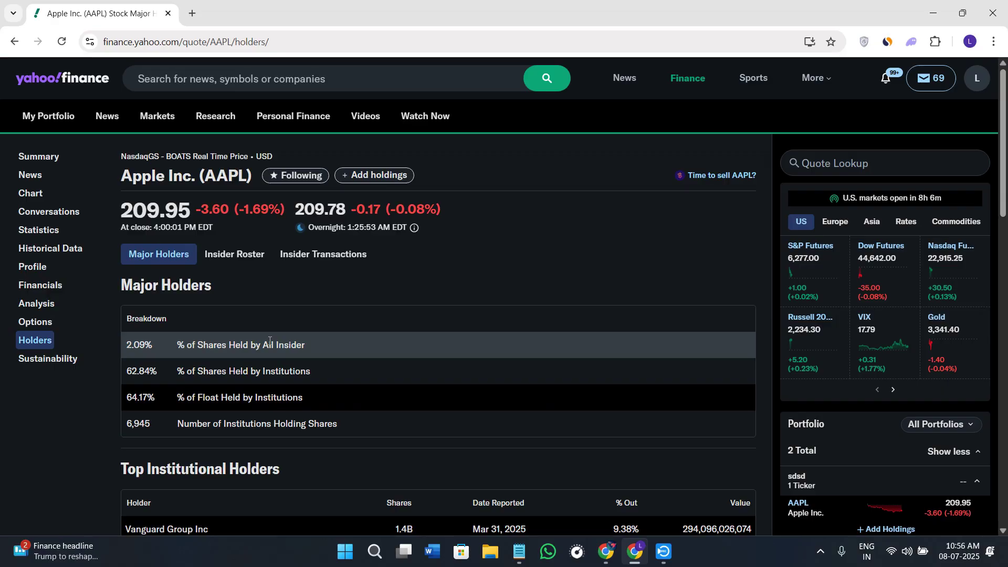
pyautogui.scroll(-4, 269, 341)
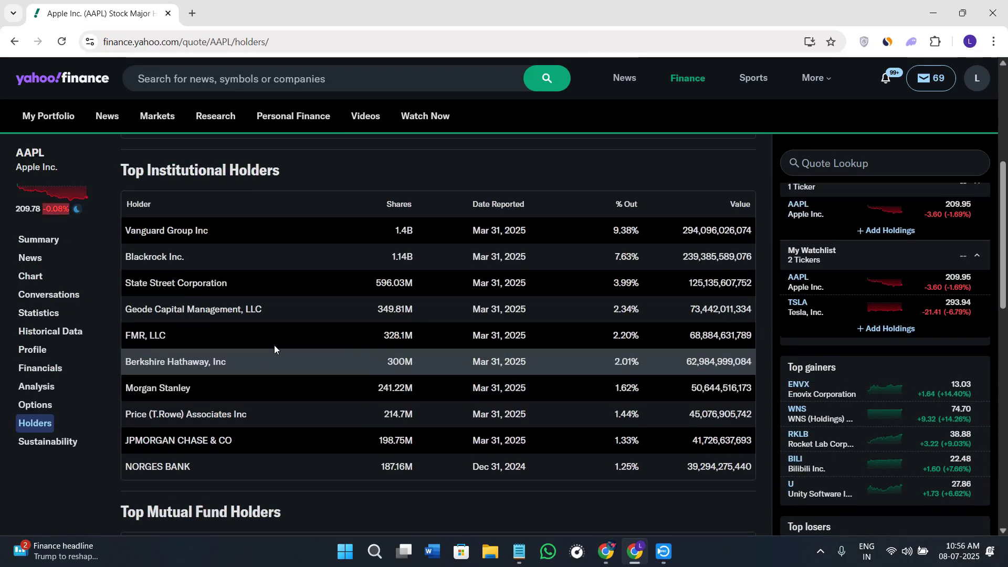
pyautogui.scroll(-2, 274, 345)
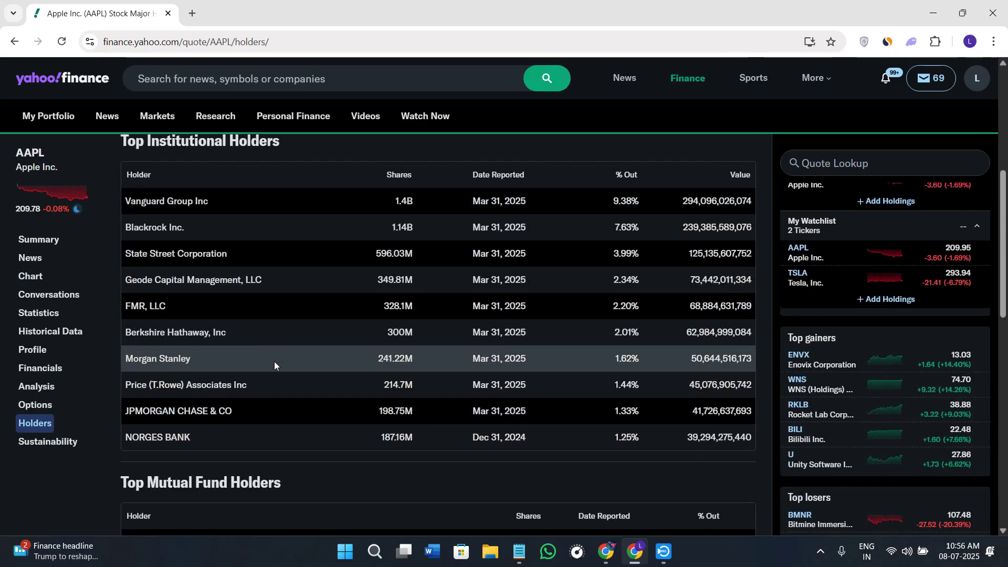
pyautogui.scroll(-4, 274, 362)
pyautogui.scroll(4, 275, 364)
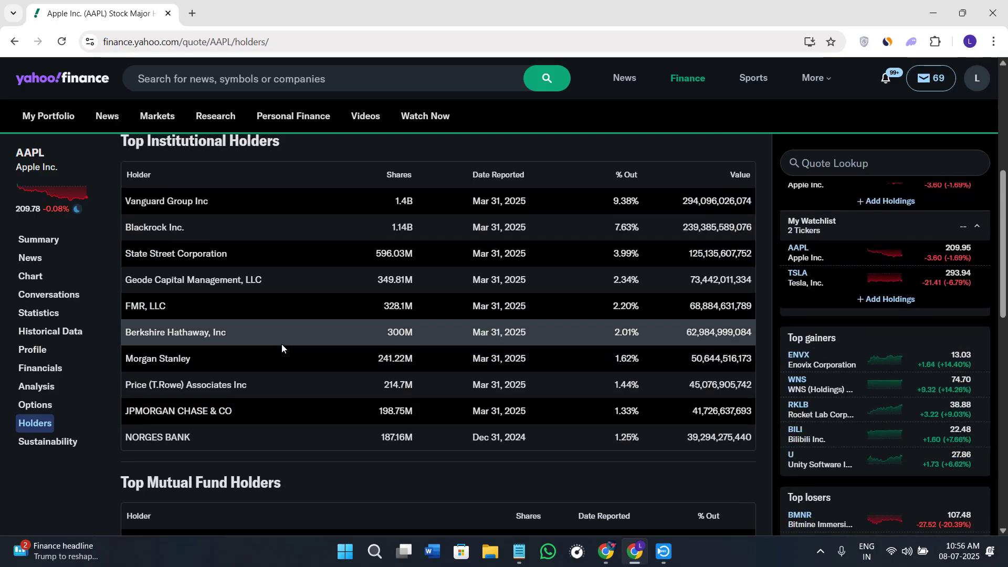
pyautogui.scroll(2, 281, 344)
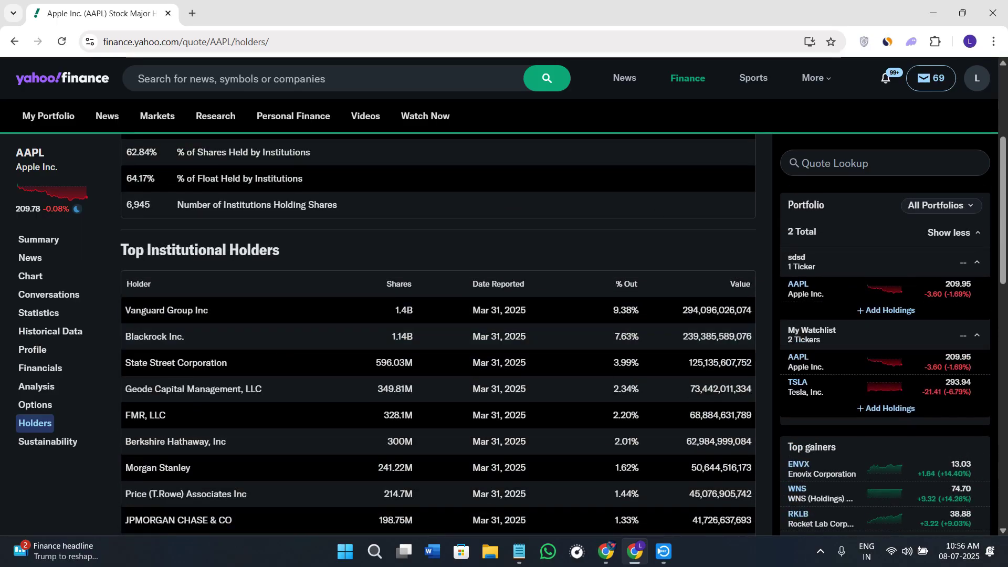
pyautogui.scroll(4, 307, 242)
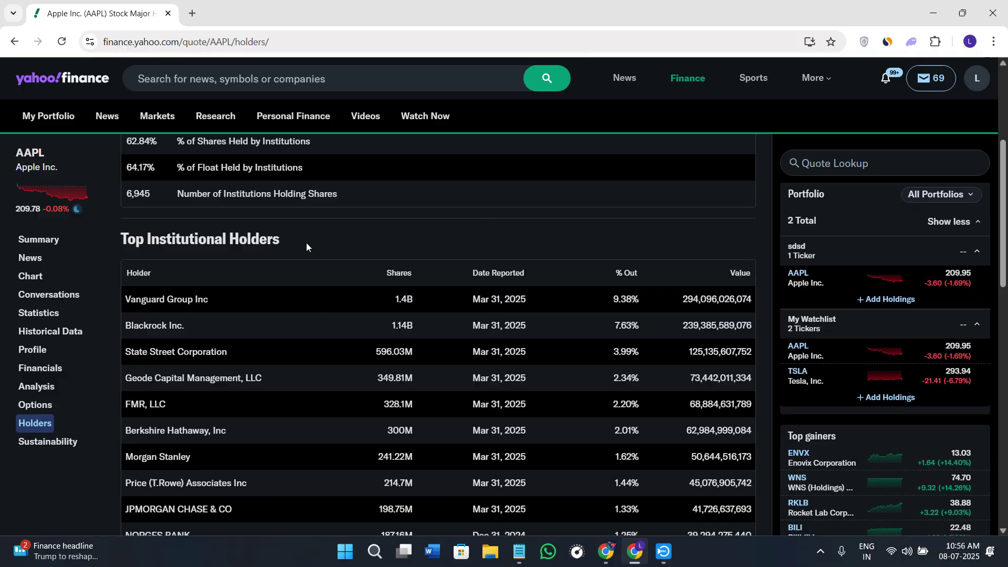